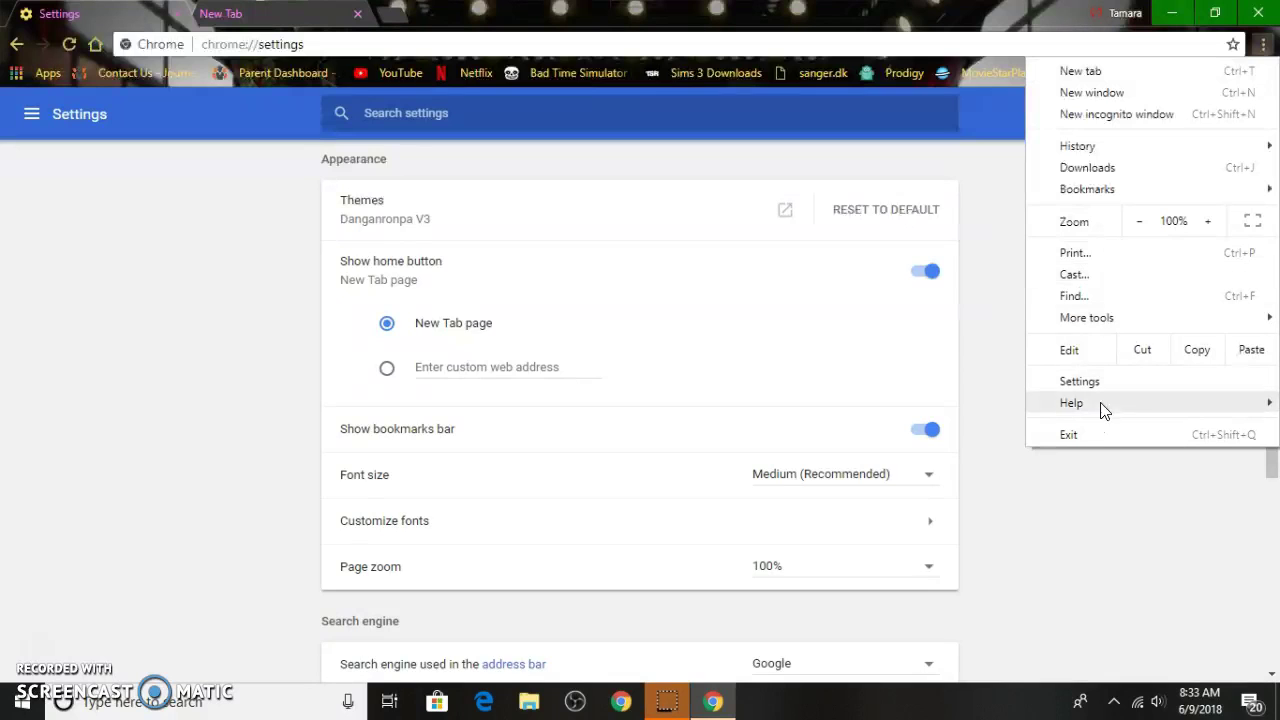
Reset the browser theme to default in the Appearance settings and view the result on the new tab page.
click(1262, 50)
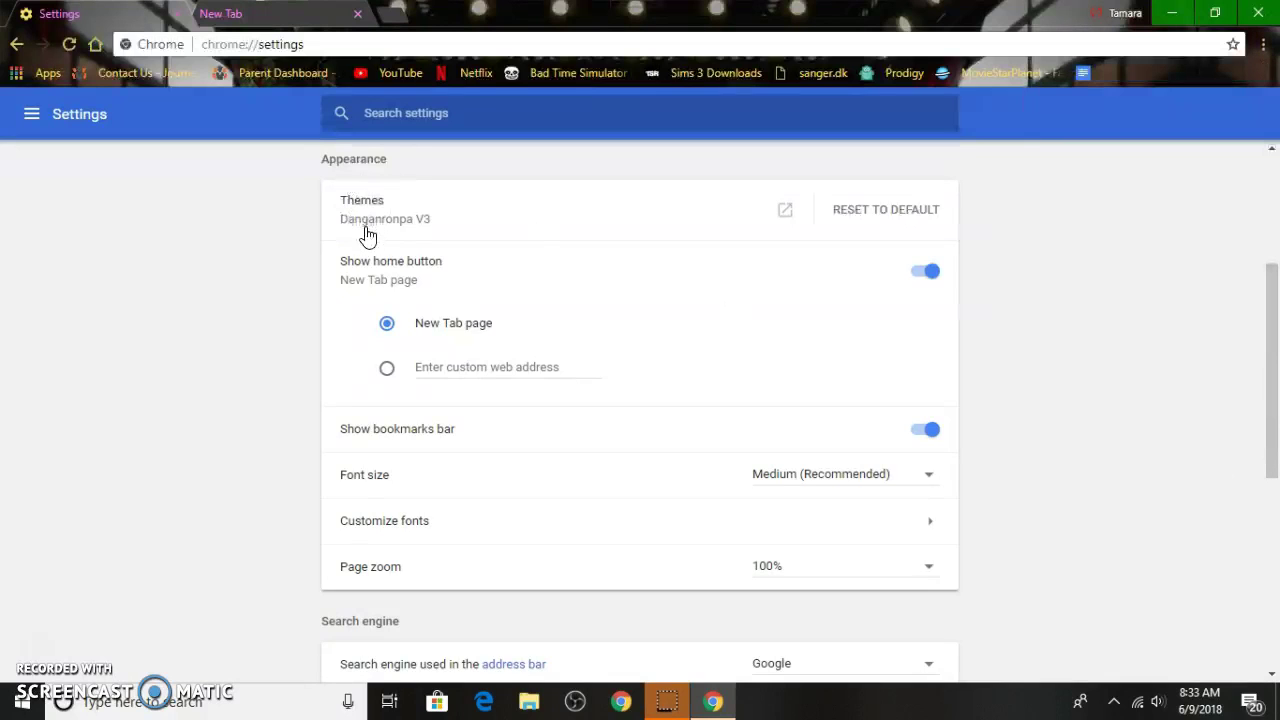
click(453, 218)
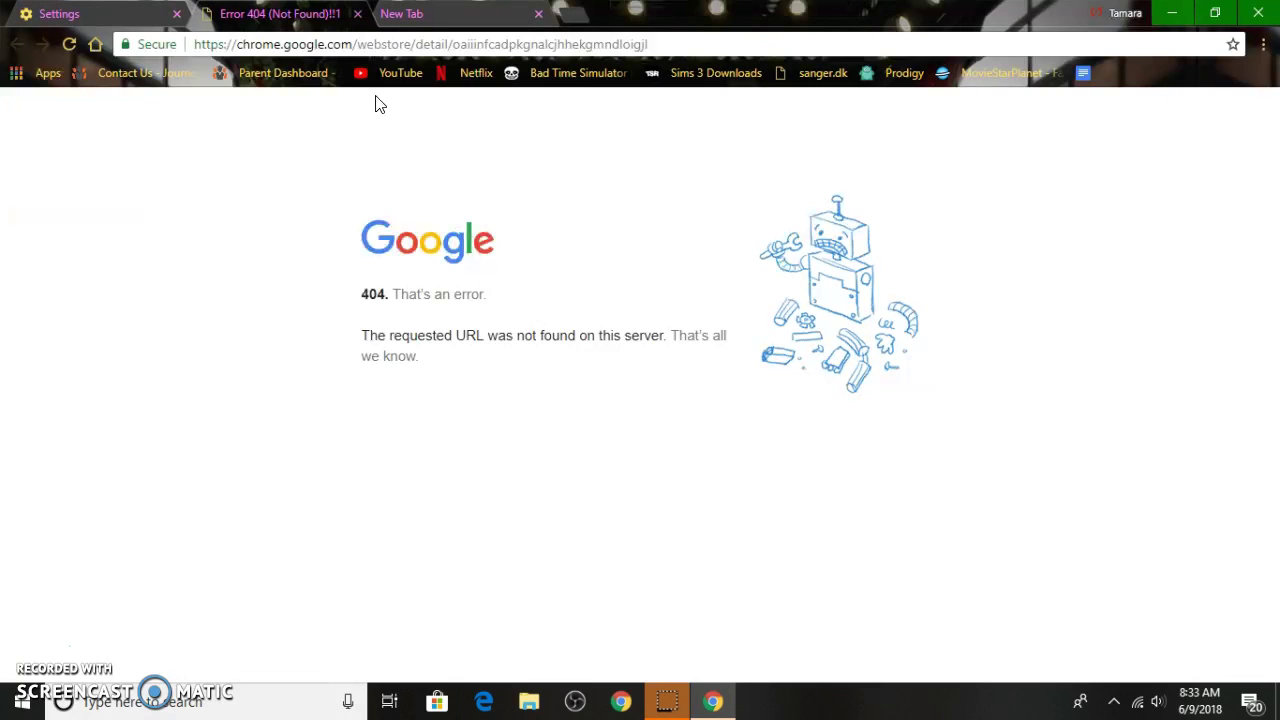
click(358, 14)
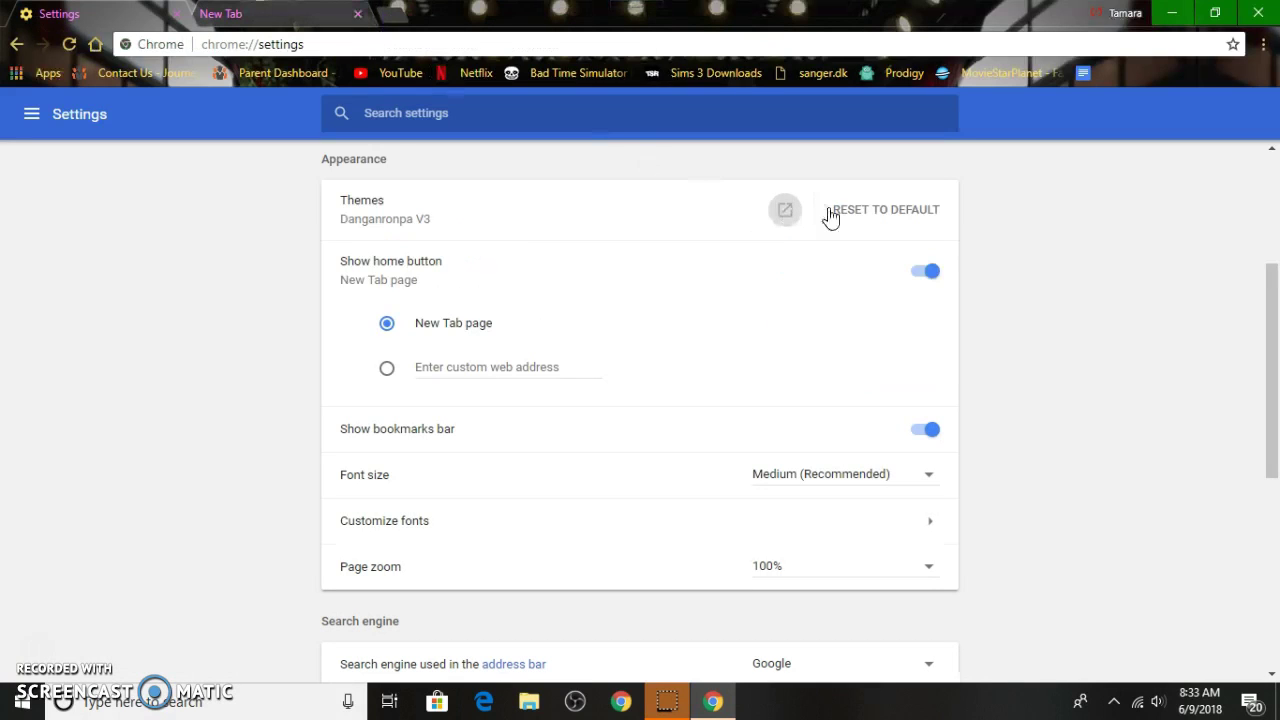
click(871, 209)
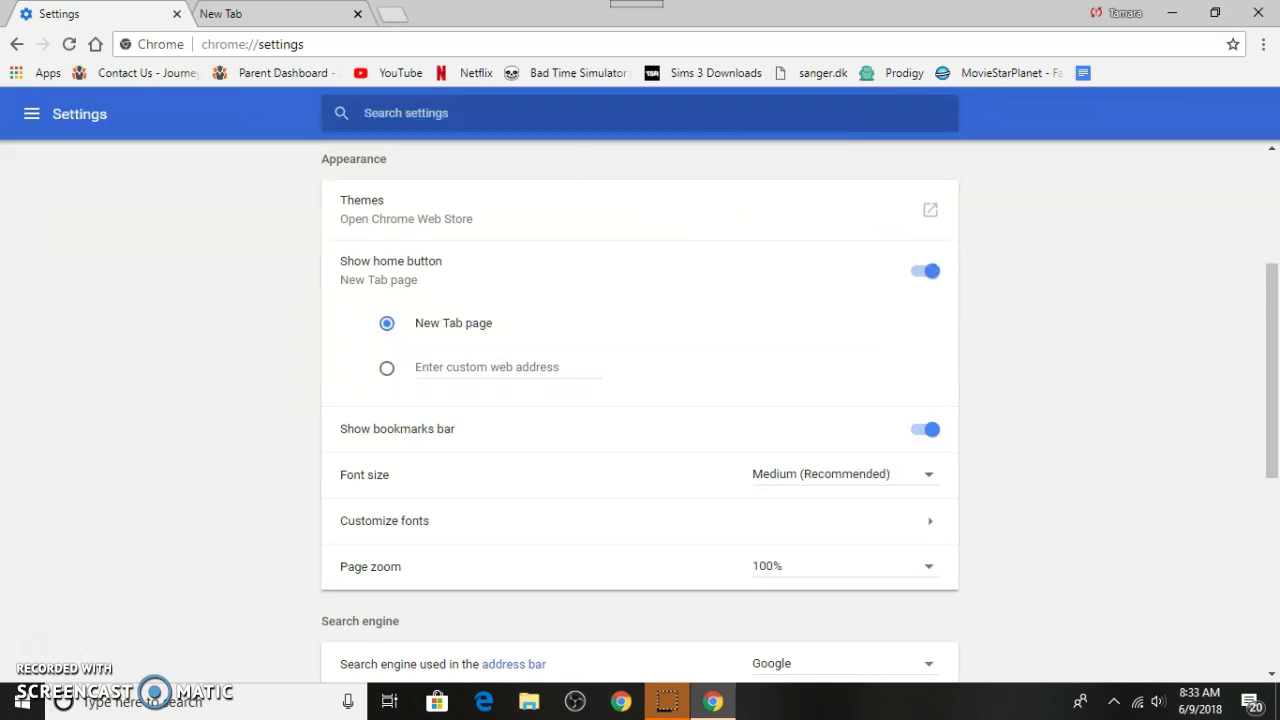
click(297, 10)
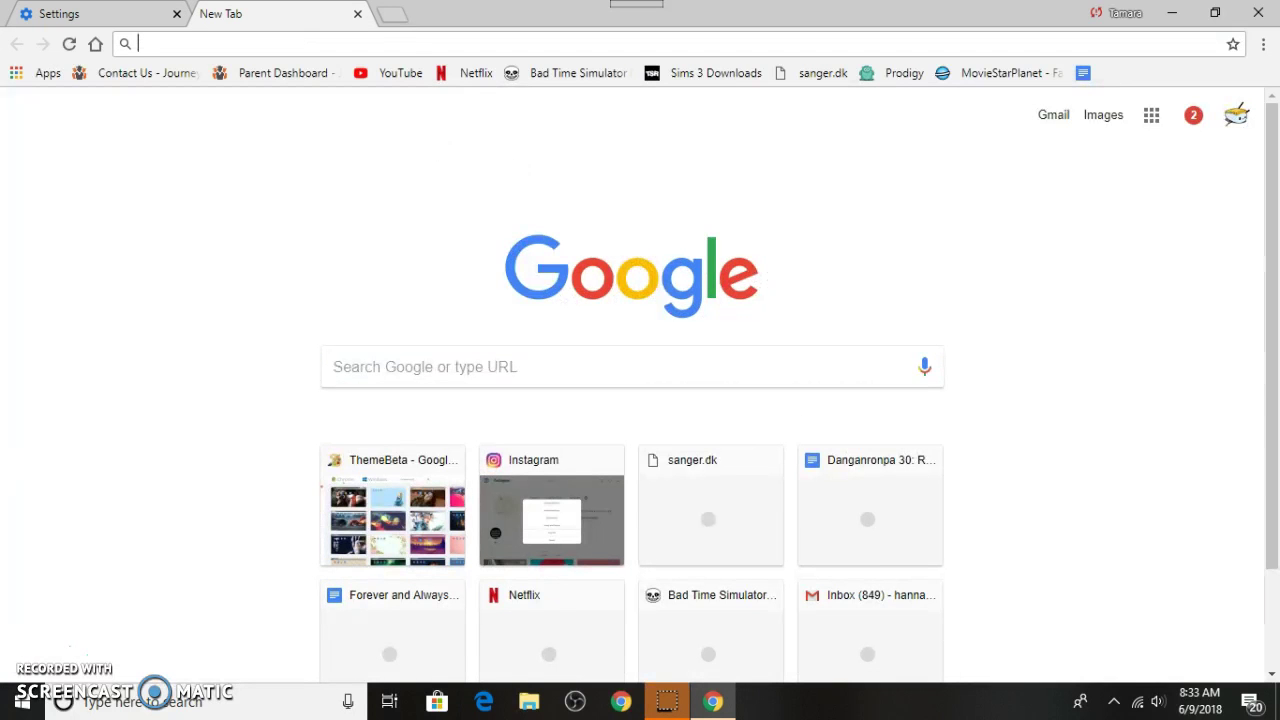
Open the Chrome Web Store theme gallery from the Themes setting and browse to the Enchanting Places section.
click(50, 13)
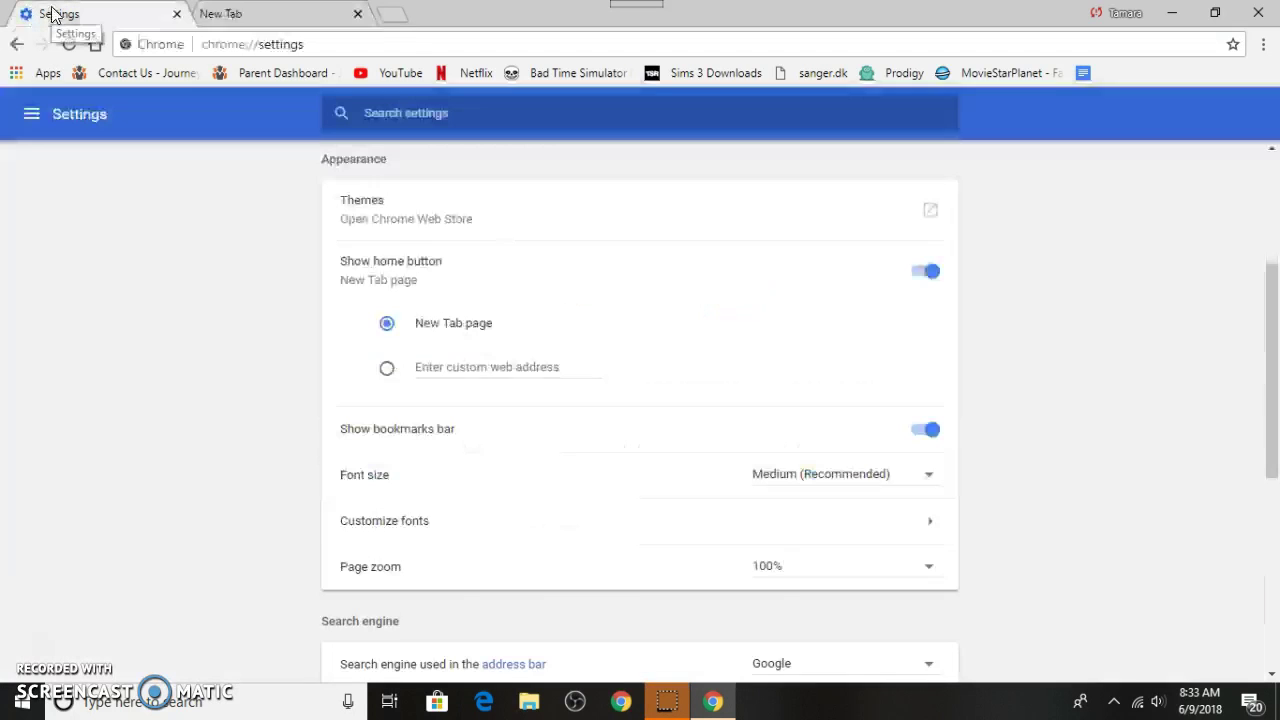
click(390, 217)
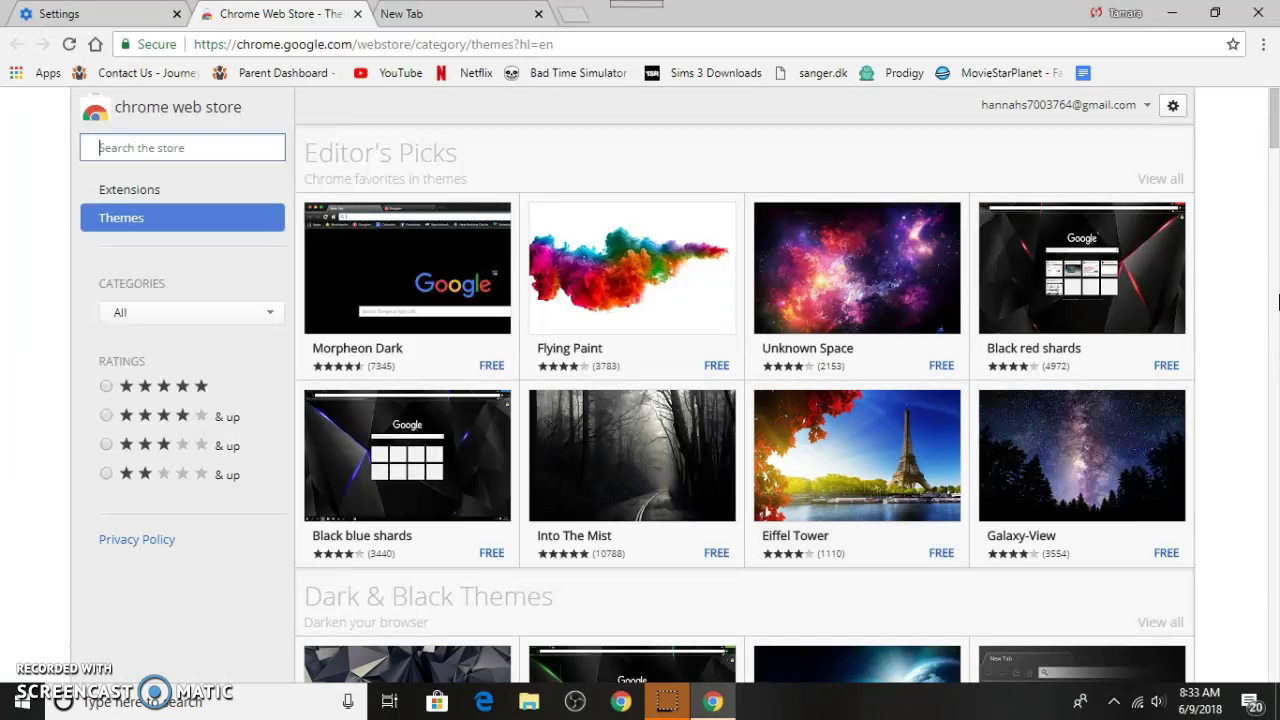
scroll(1278, 278, down, 10)
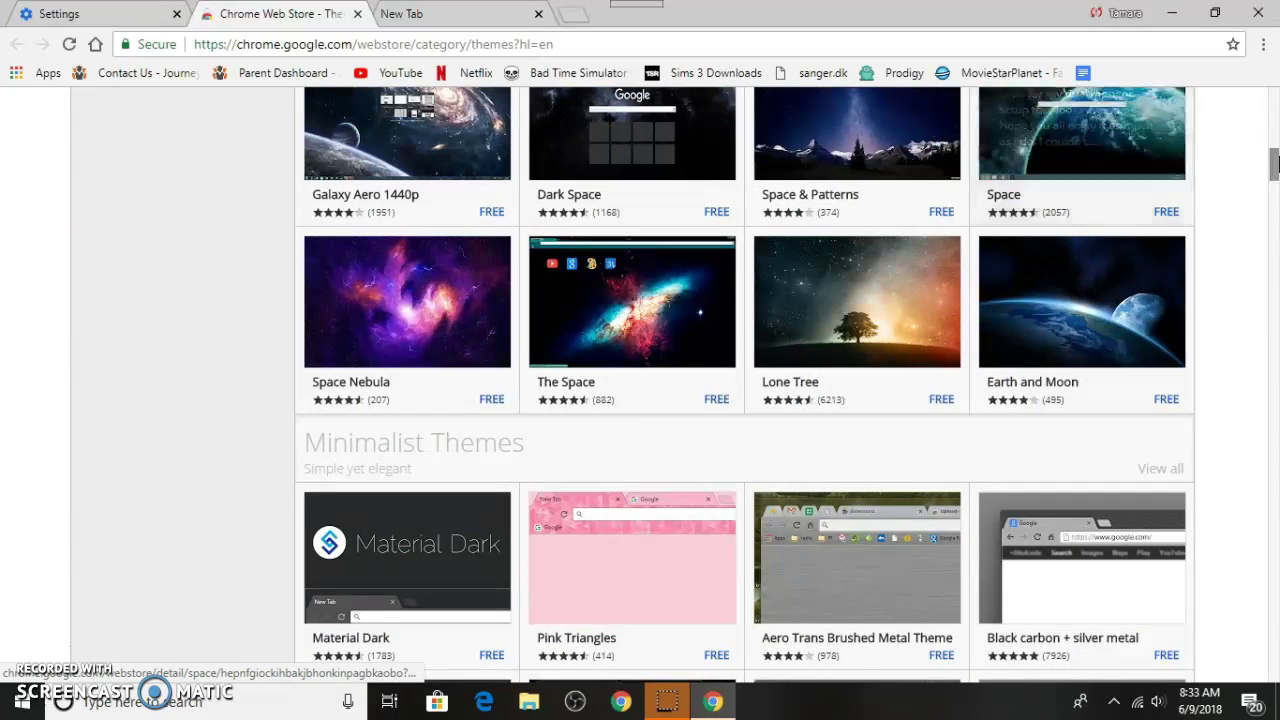
scroll(1274, 175, down, 1)
scroll(1274, 175, down, 1)
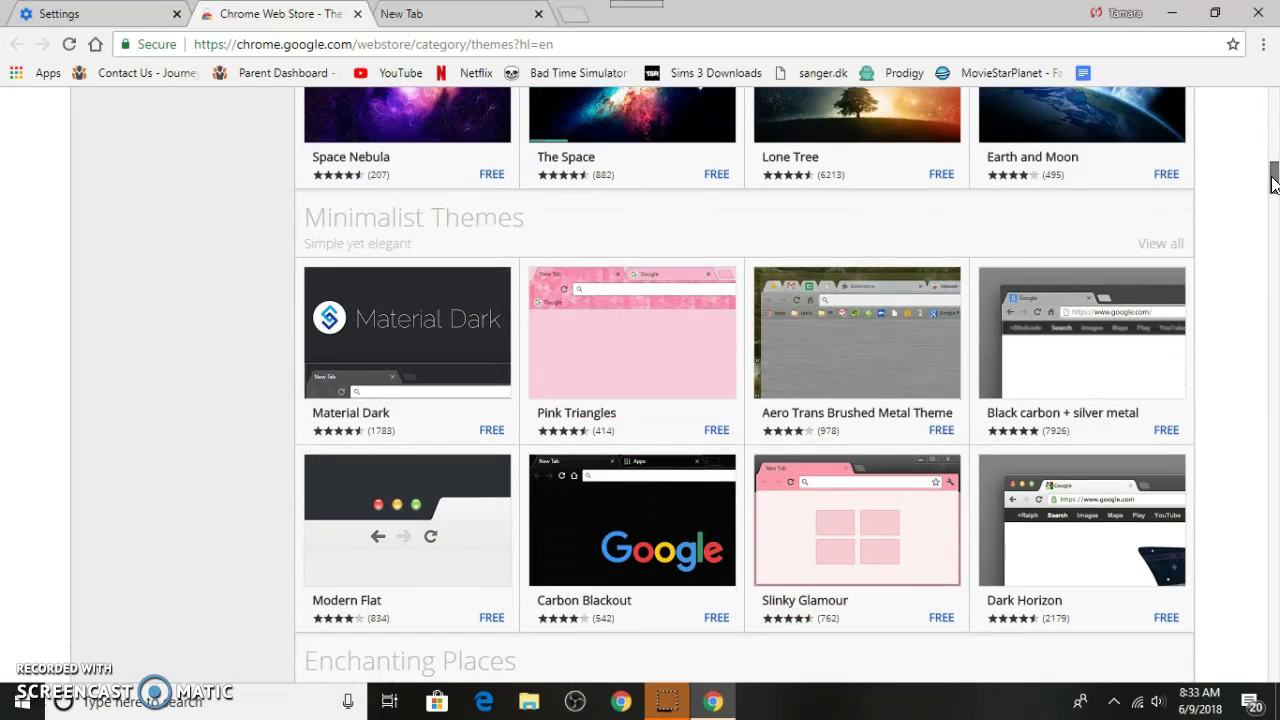
scroll(1272, 185, down, 2)
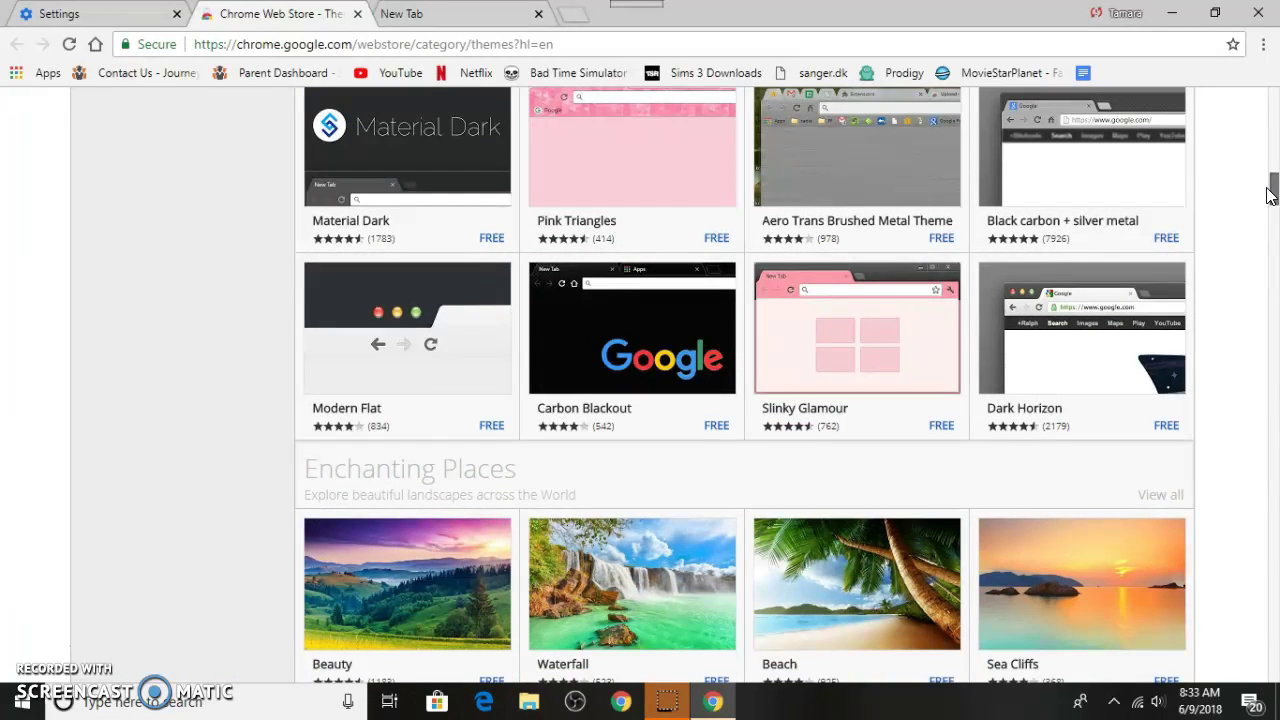
drag(1270, 195, 1272, 218)
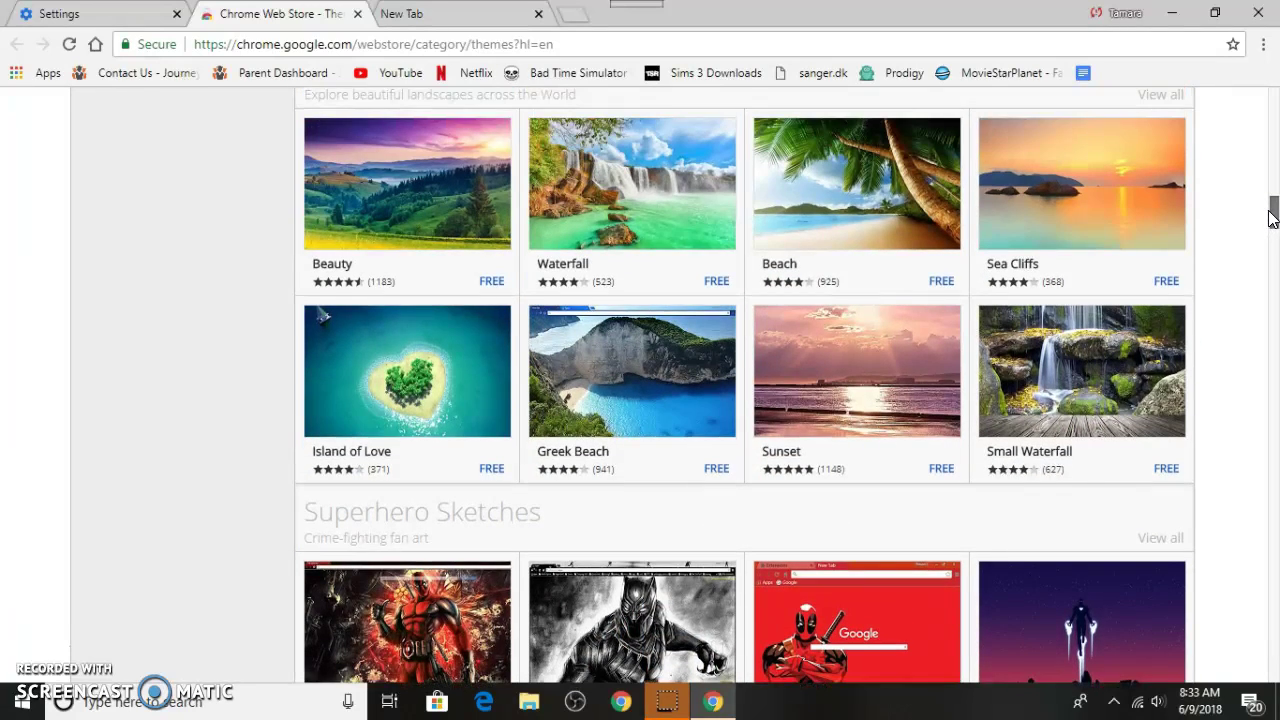
Add the Sea Cliffs theme to Chrome and view it on the new tab page.
click(1108, 206)
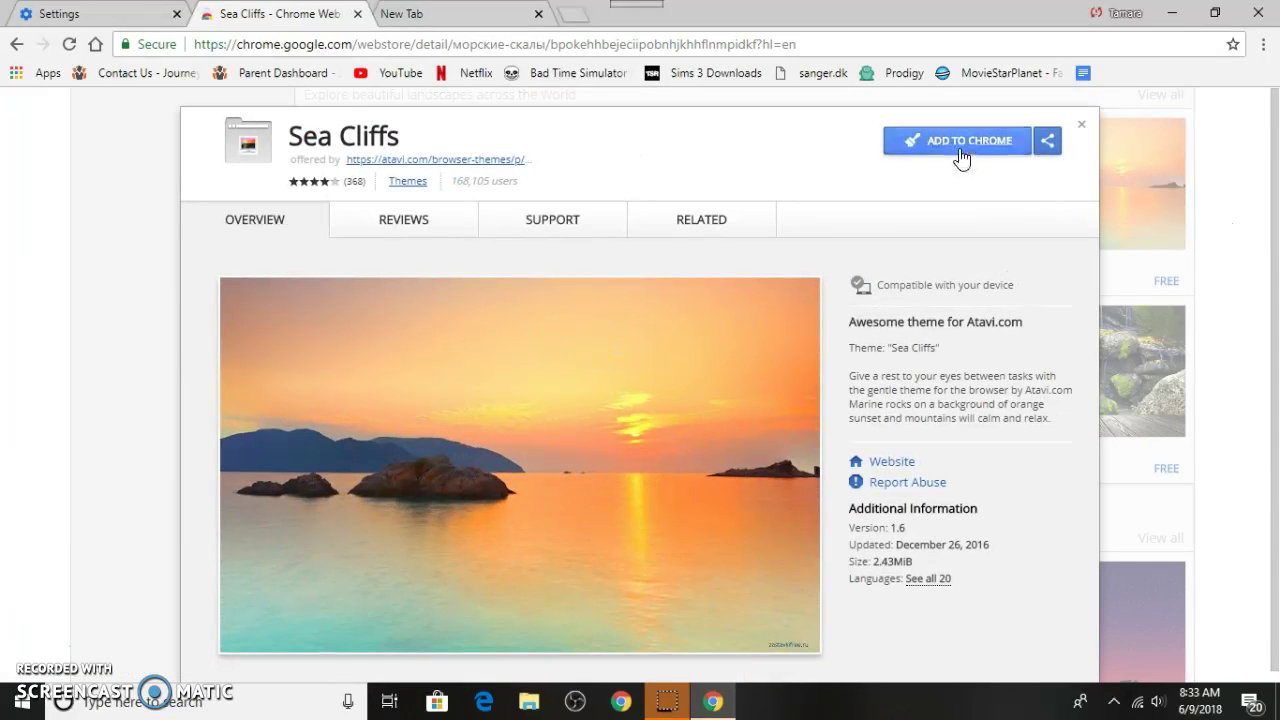
click(960, 157)
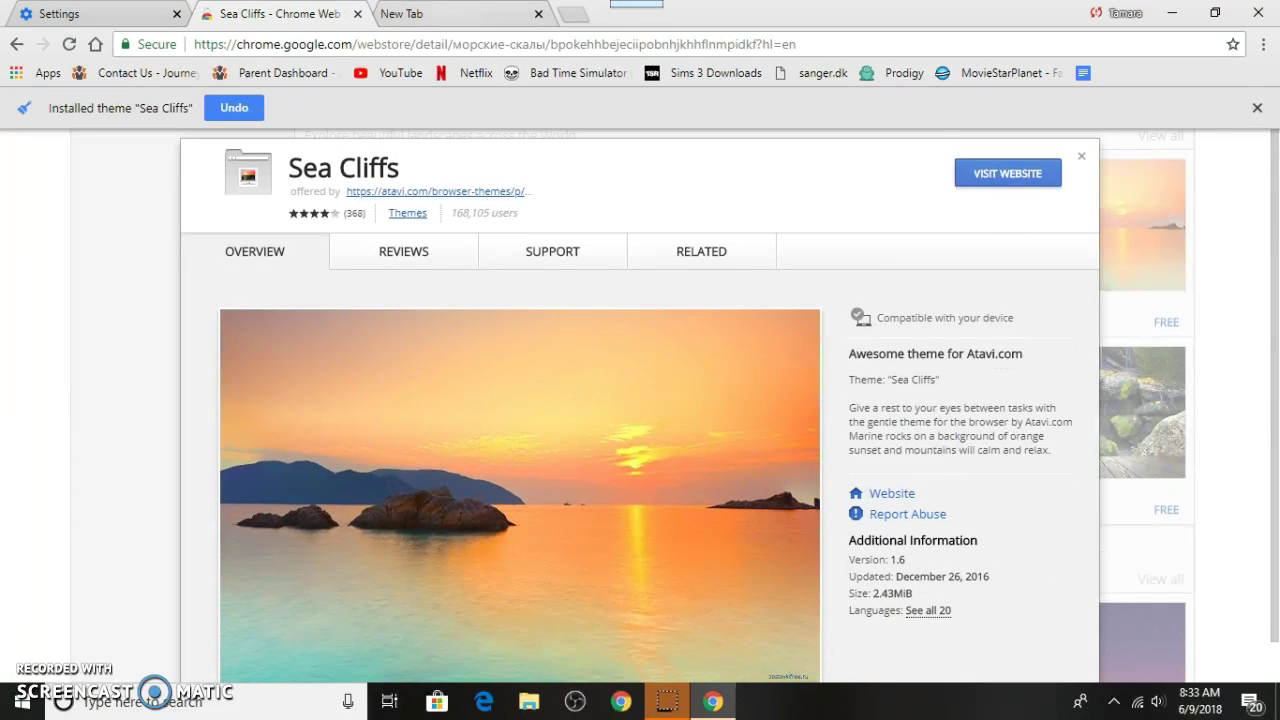
click(448, 14)
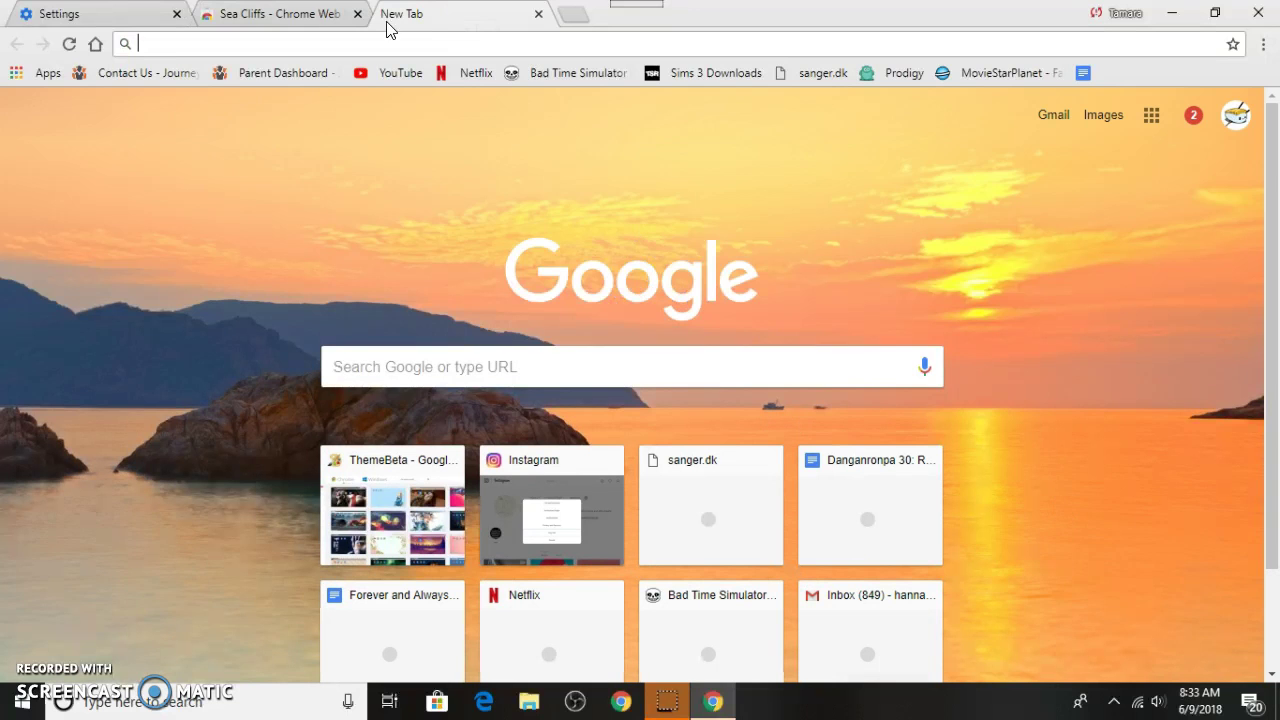
Close the Sea Cliffs web store tab and the Settings tab, keeping only the new tab page.
click(292, 14)
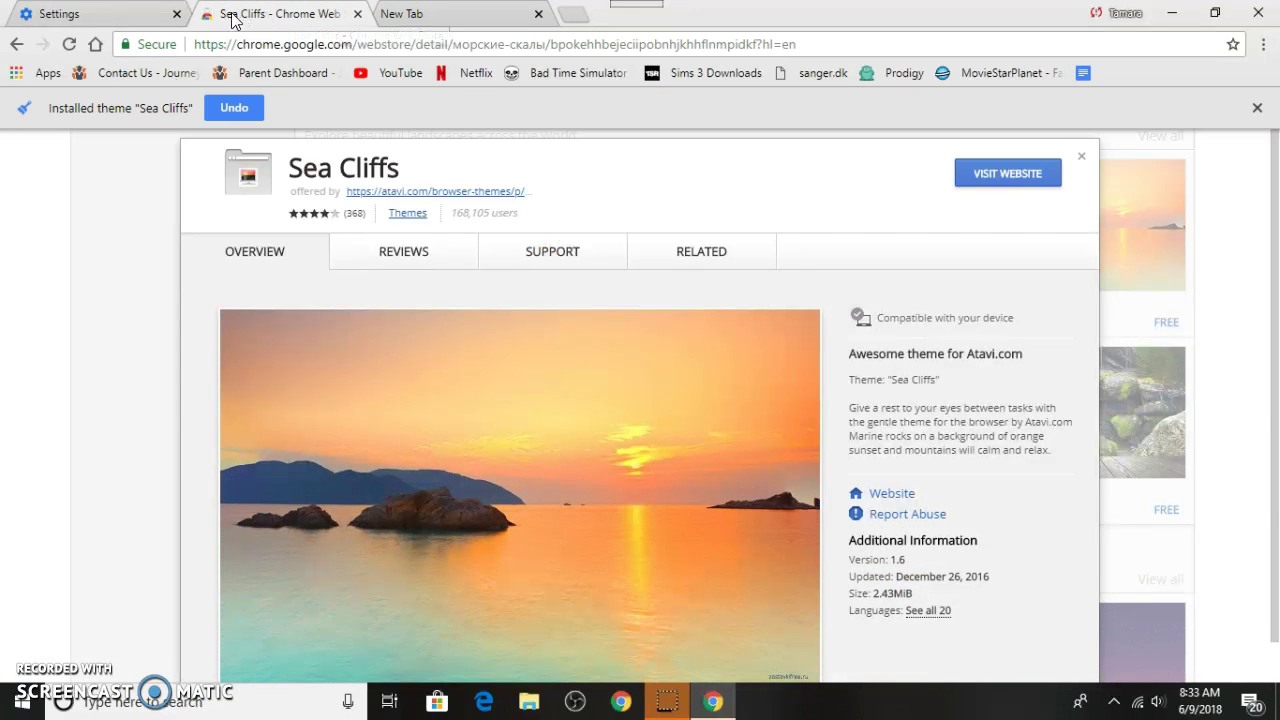
click(176, 14)
click(177, 14)
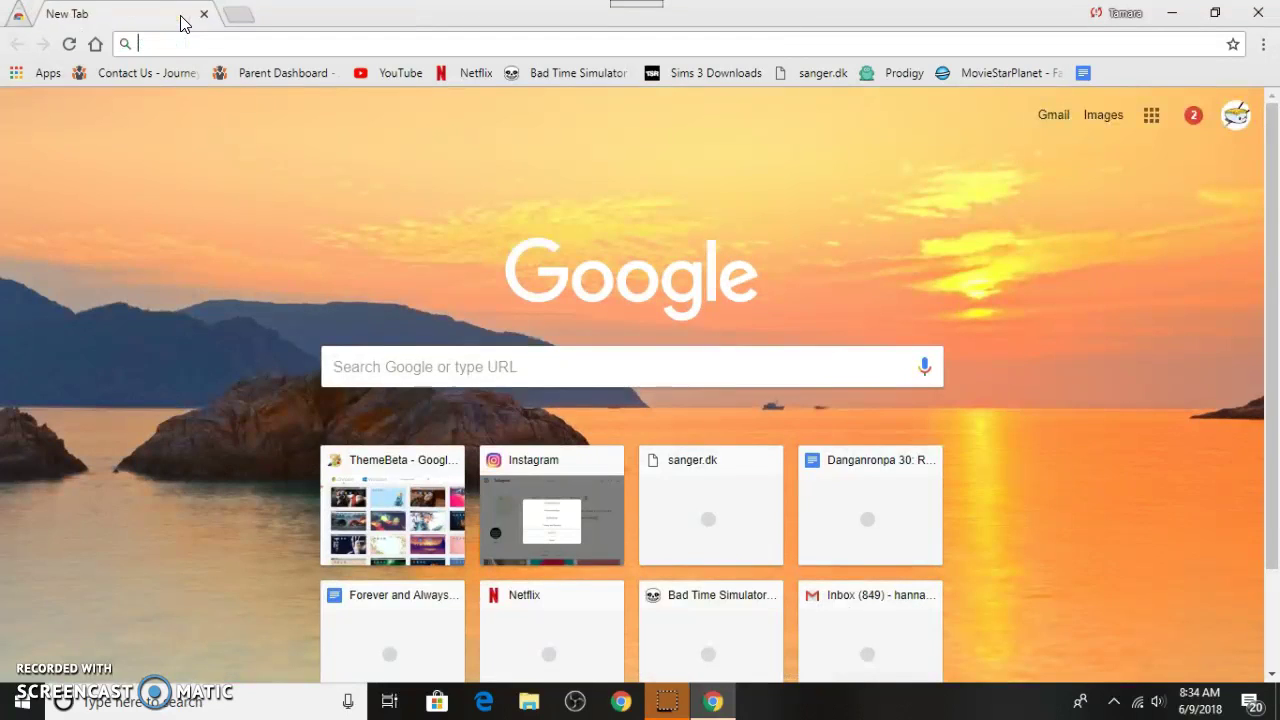
Open the ThemeBeta site from the new tab page's shortcuts and search it for "danganronpa".
click(405, 512)
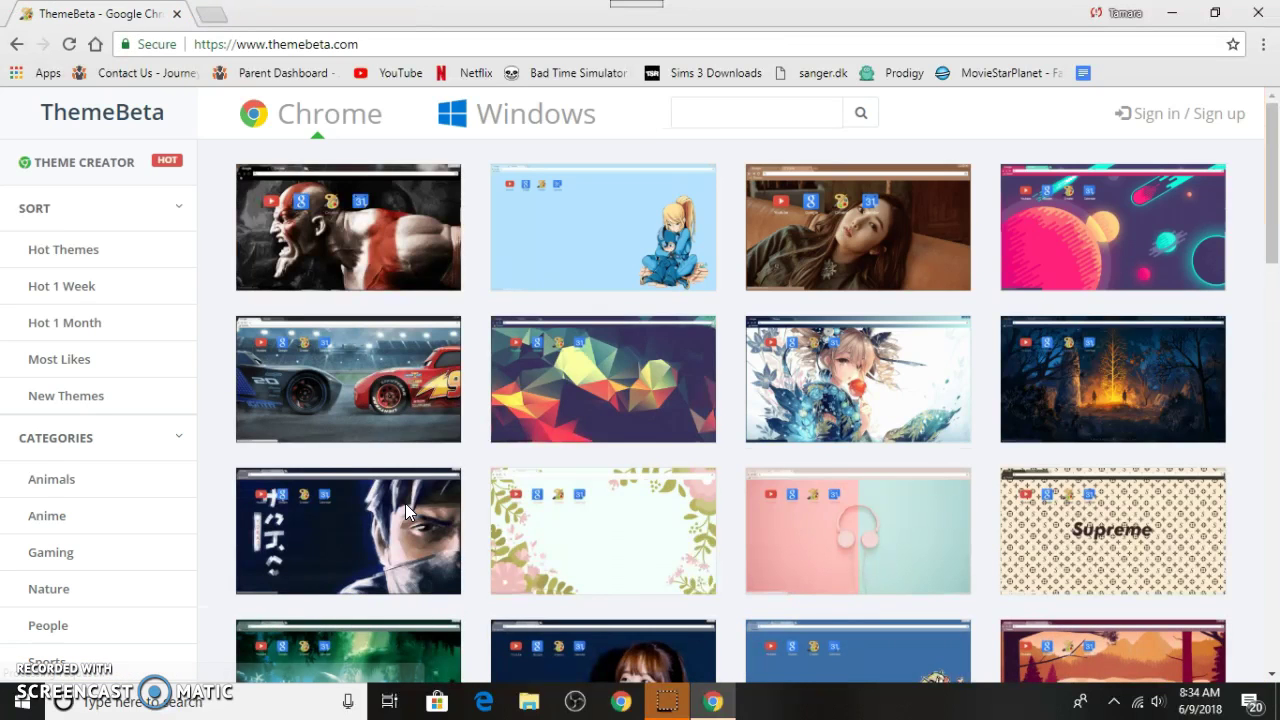
click(734, 116)
text(danganronpa)
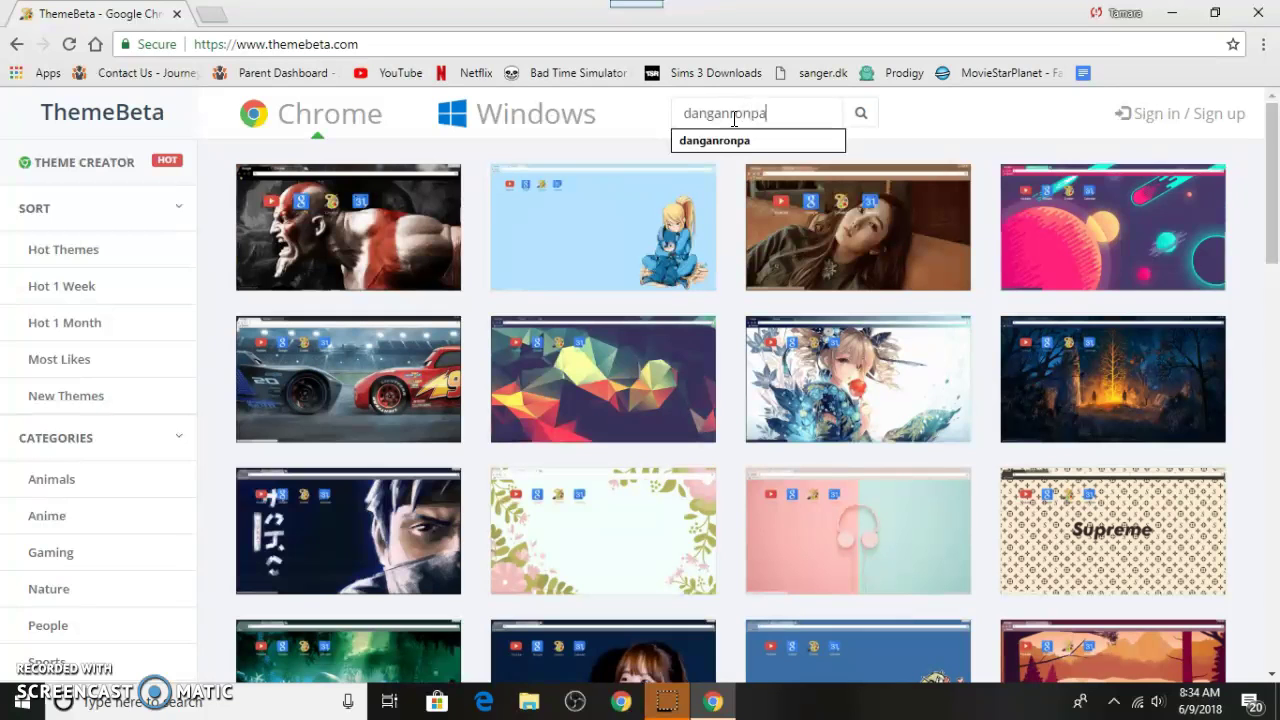
key(Return)
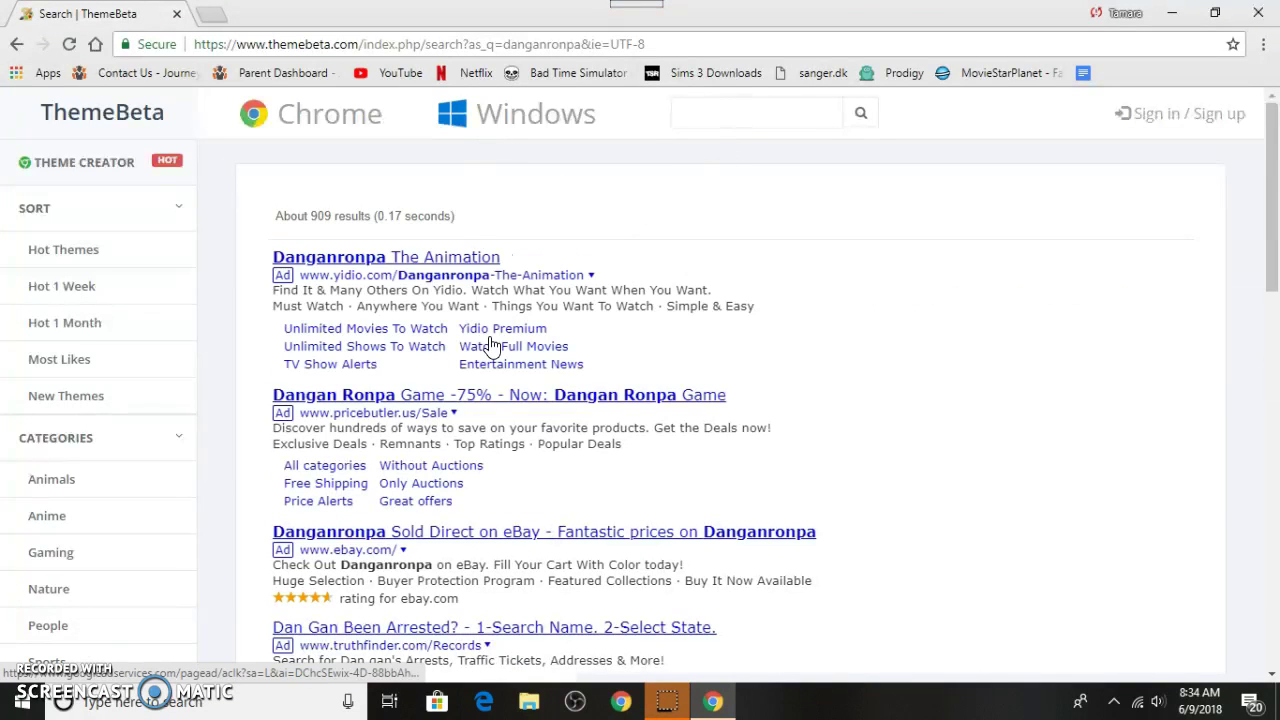
Open the "dangan ronpa Chrome Themes" search result and browse its first page of themes.
scroll(1186, 282, down, 3)
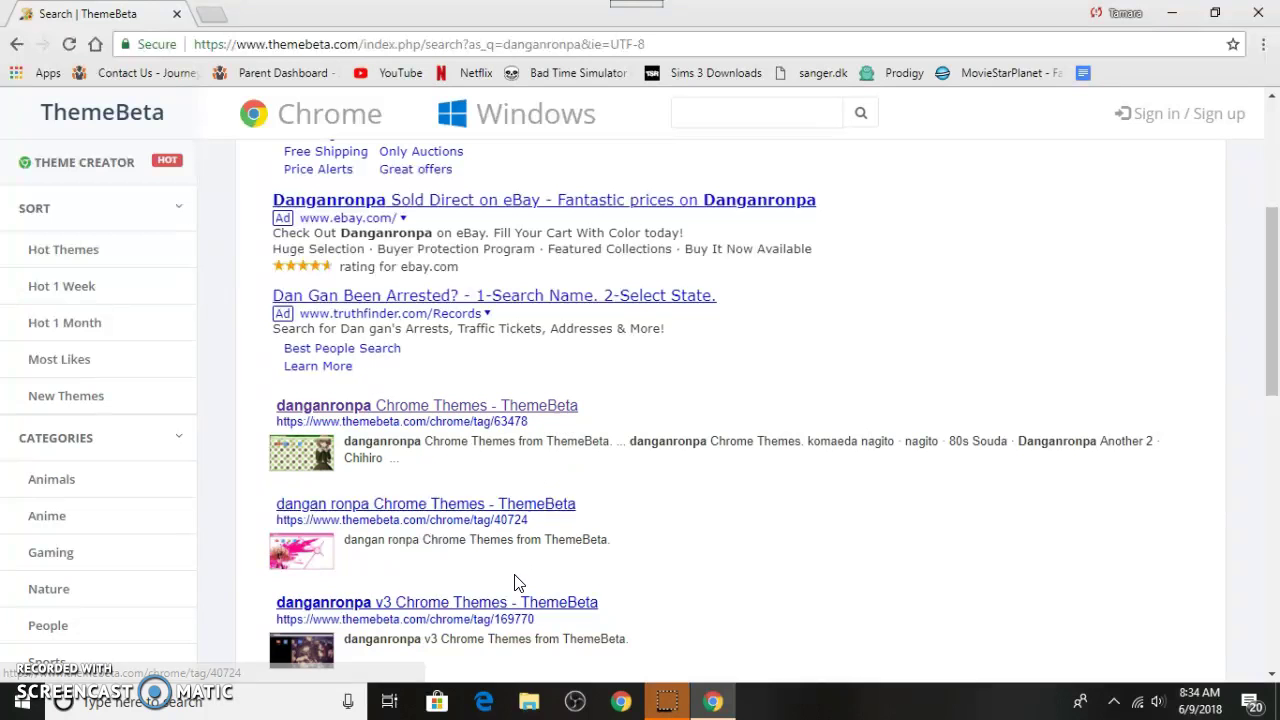
click(546, 504)
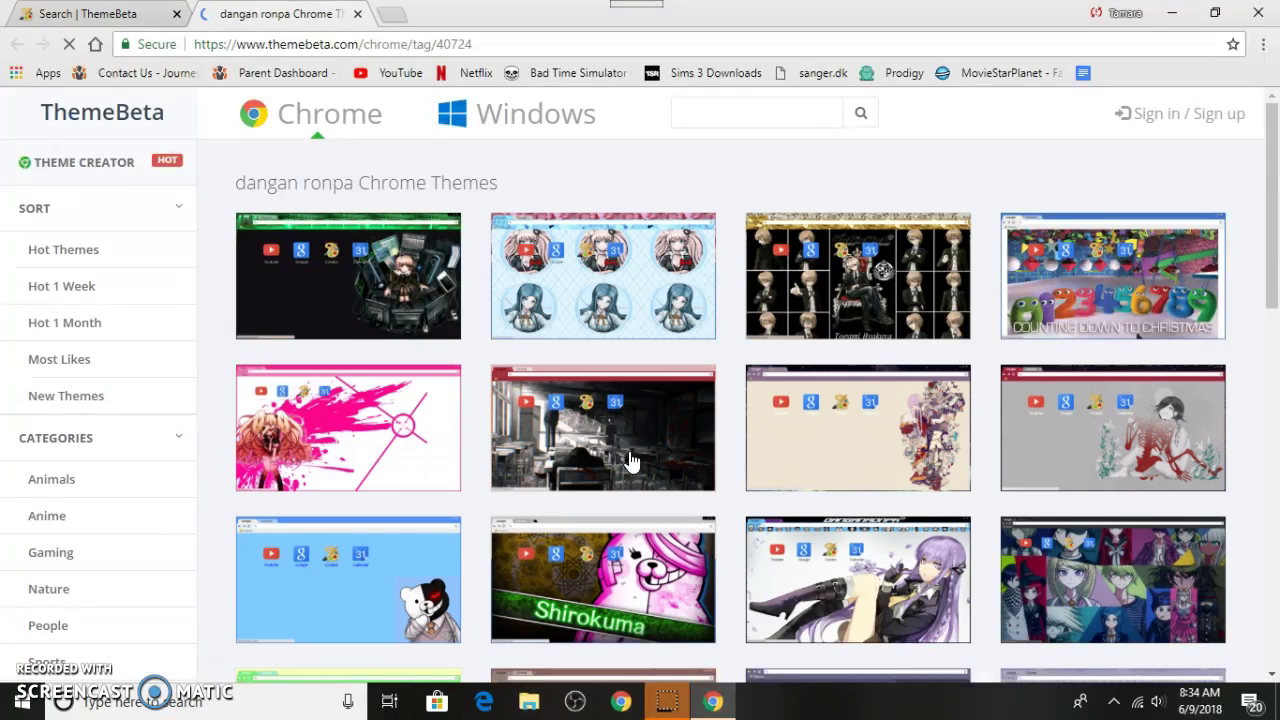
drag(1277, 196, 1173, 450)
scroll(1172, 440, up, 2)
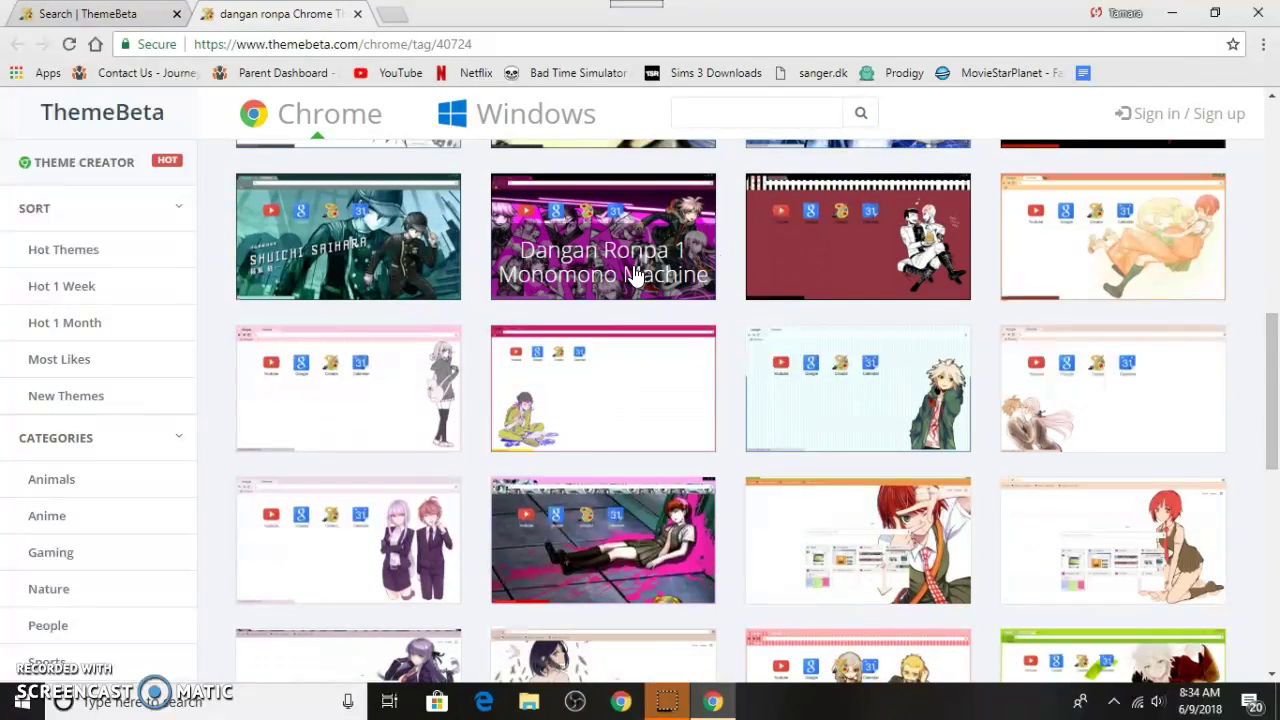
drag(1276, 358, 1275, 548)
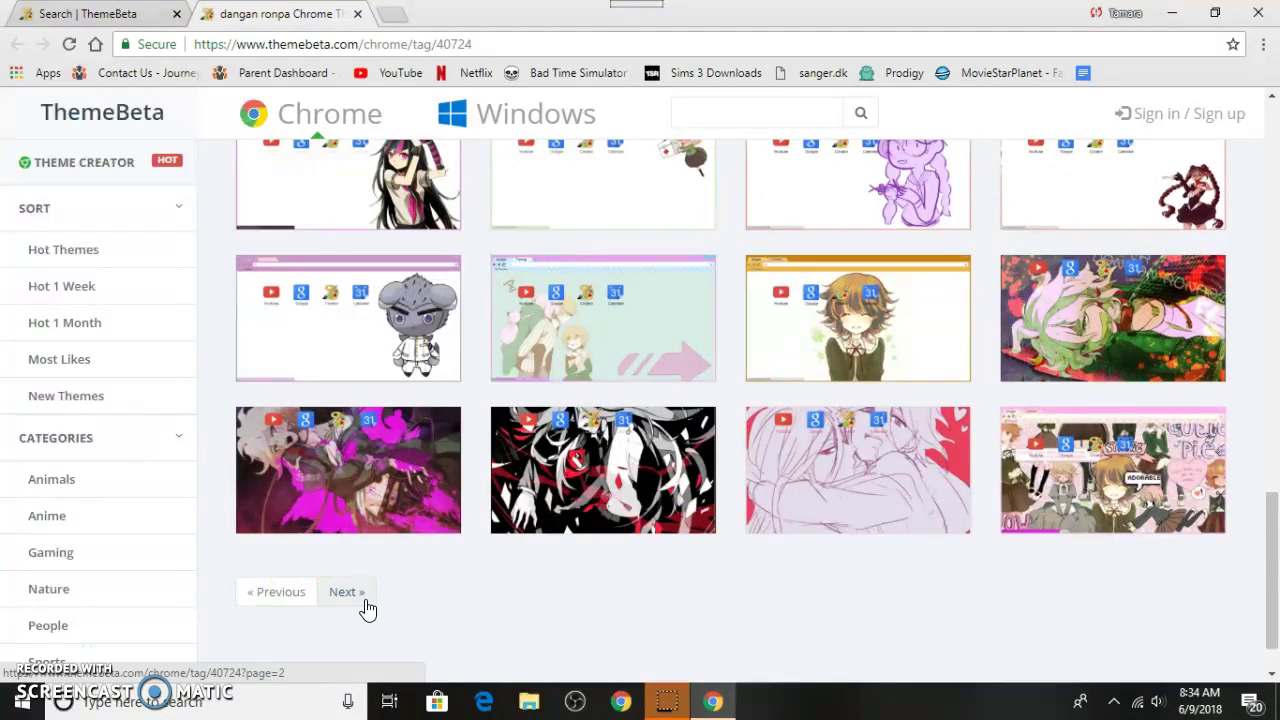
Browse pages 2 and 3 of the dangan ronpa themes and open the "Dangan Ronpa" theme showing three laughing characters.
click(367, 609)
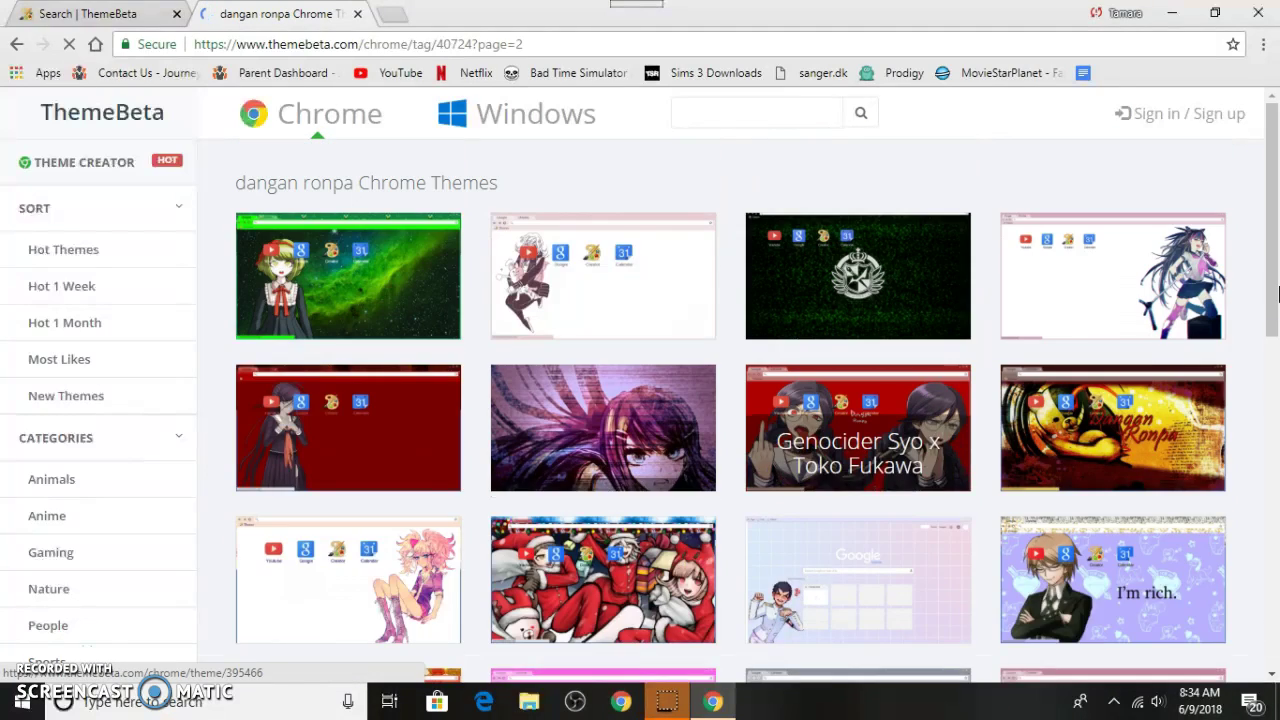
scroll(1278, 224, down, 1)
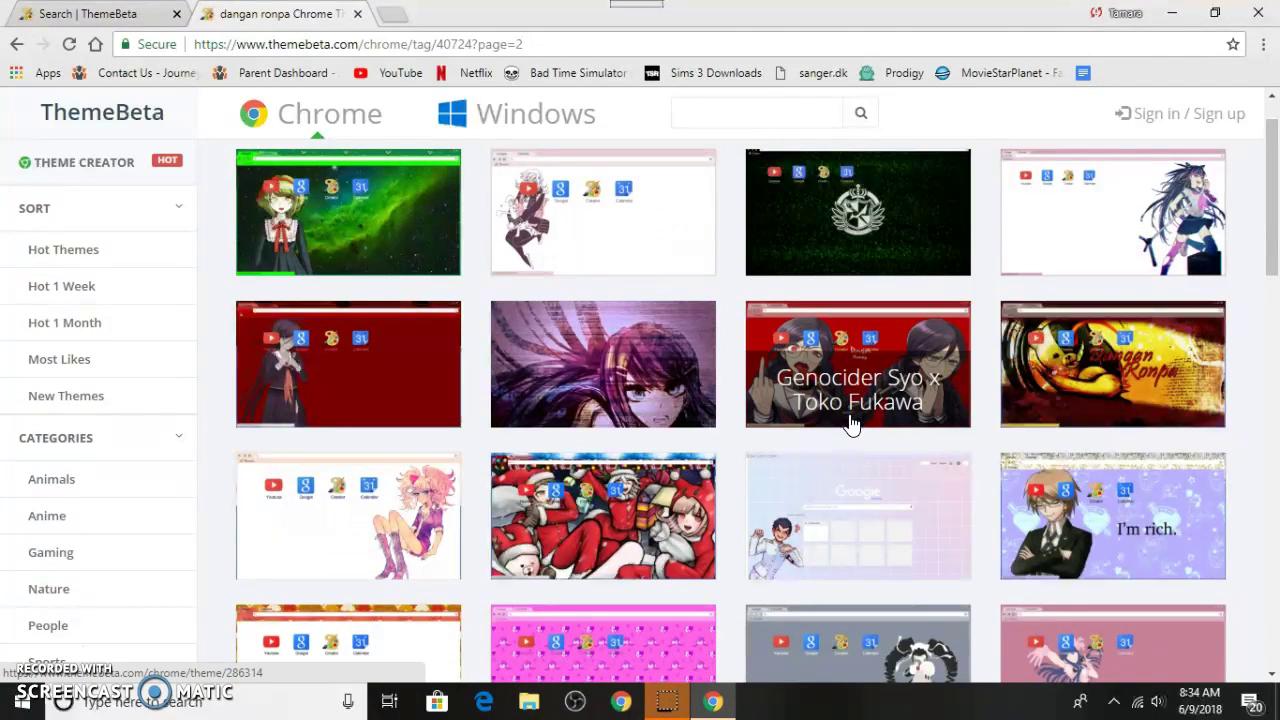
scroll(1277, 272, down, 1)
drag(1277, 272, 1275, 650)
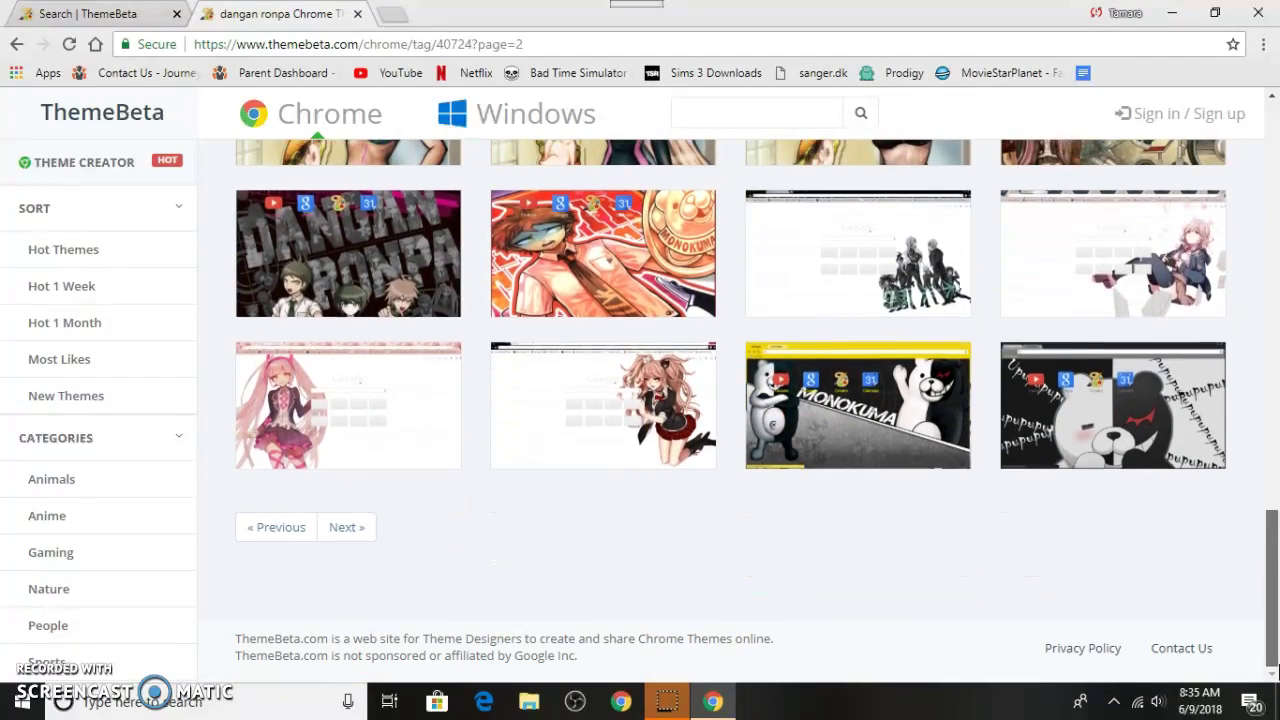
click(348, 530)
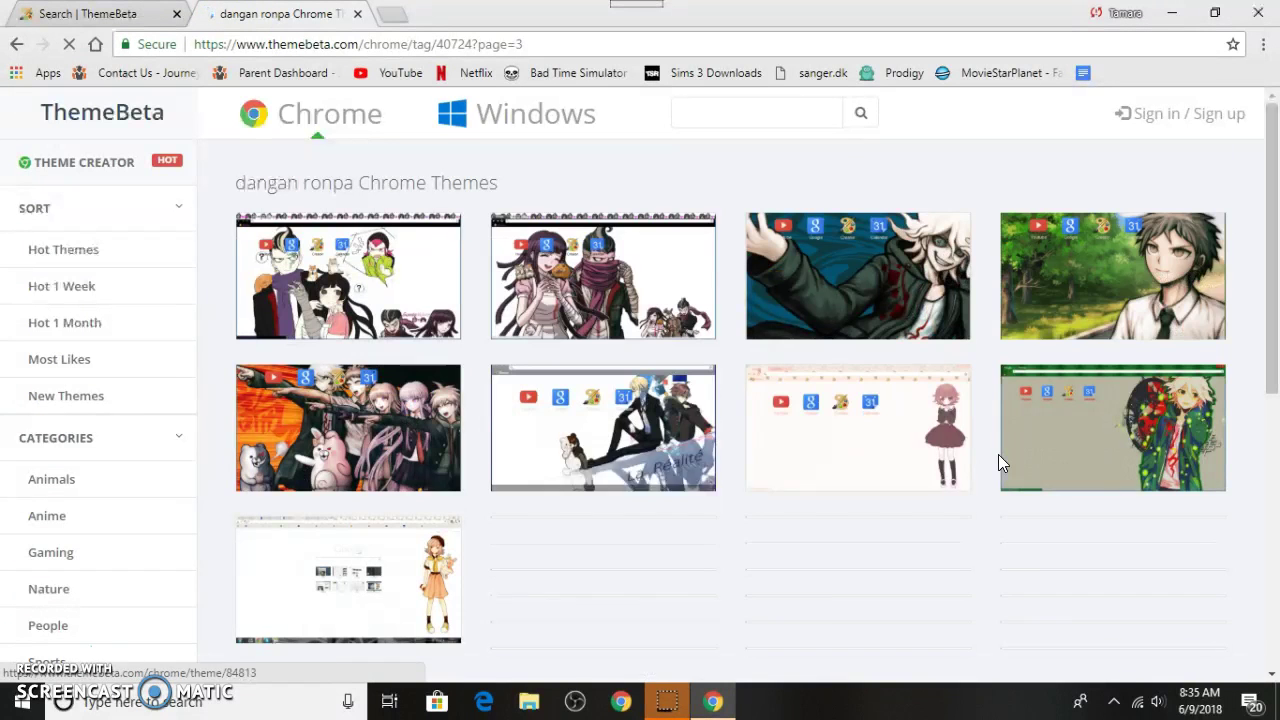
drag(1277, 205, 1240, 306)
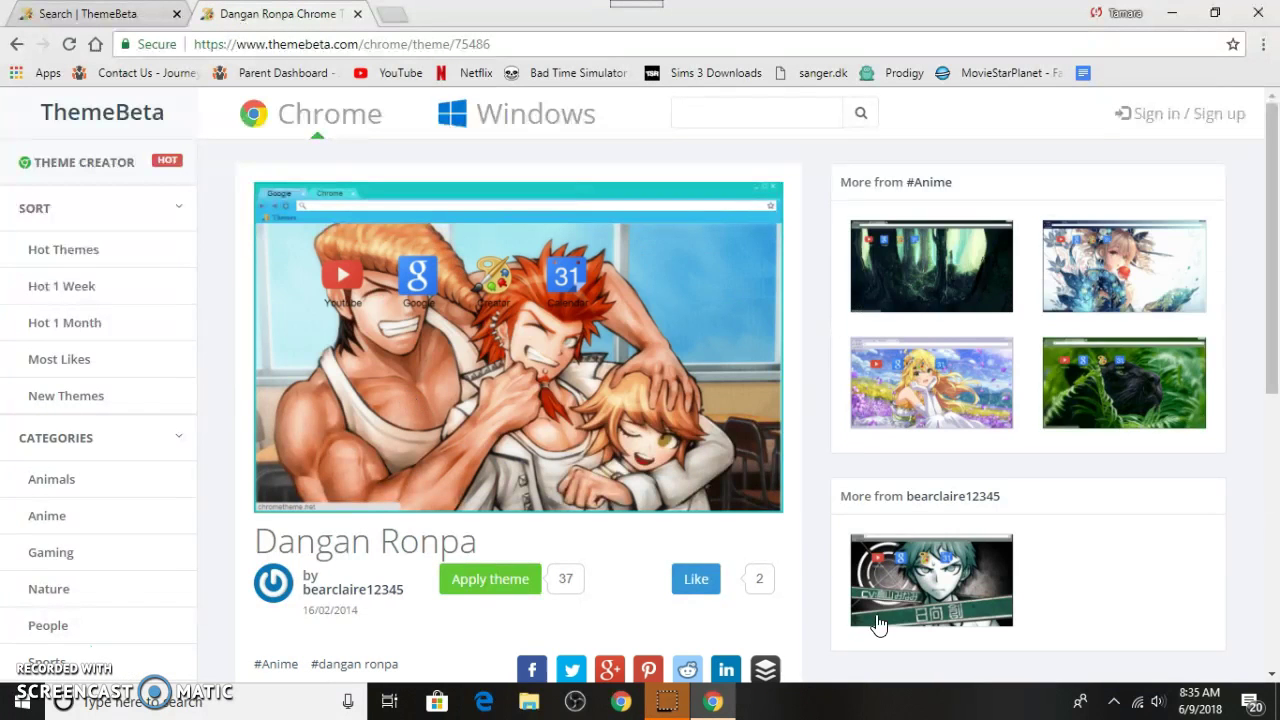
Apply the "Dangan Ronpa" theme, approve adding it, and view it on a new tab page.
click(473, 588)
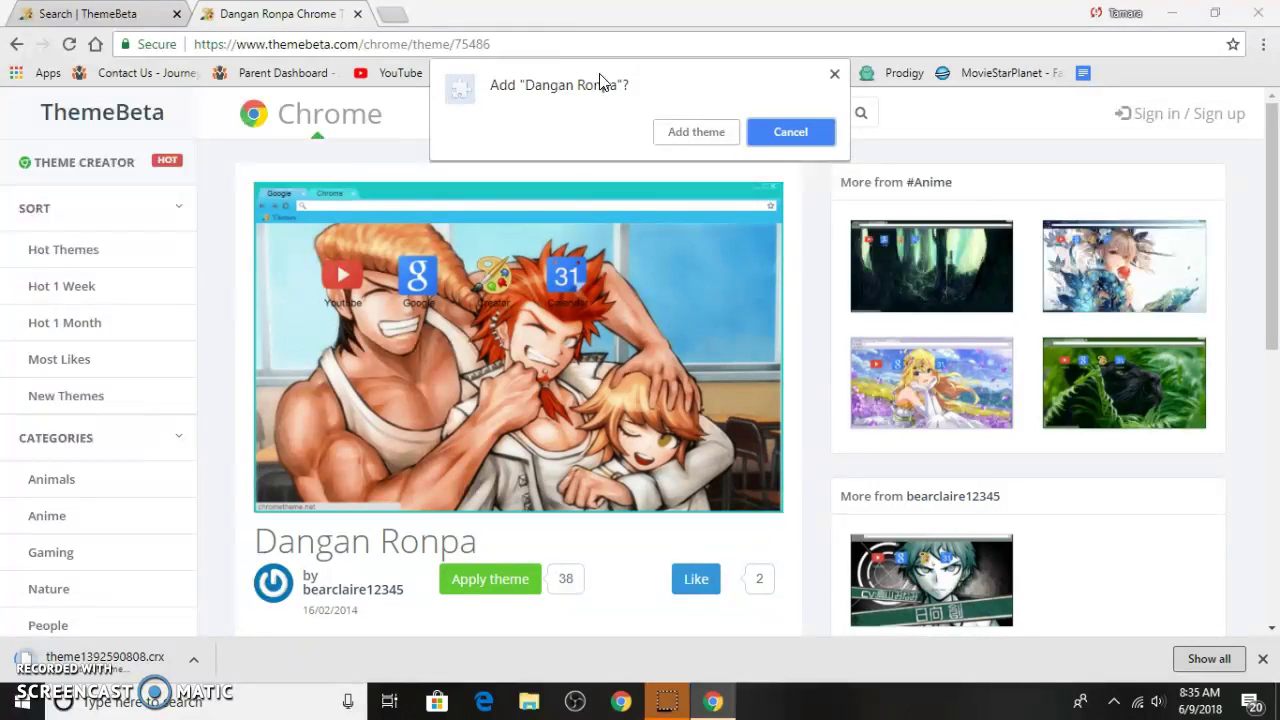
click(705, 140)
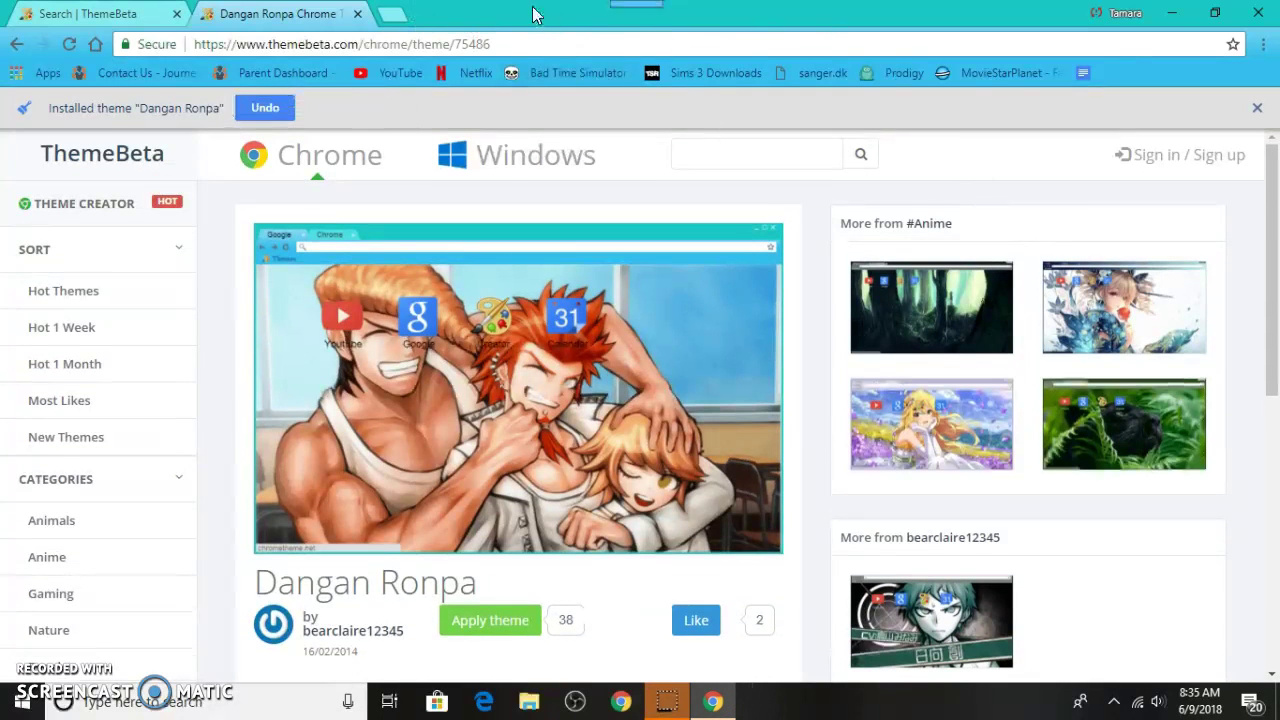
click(390, 14)
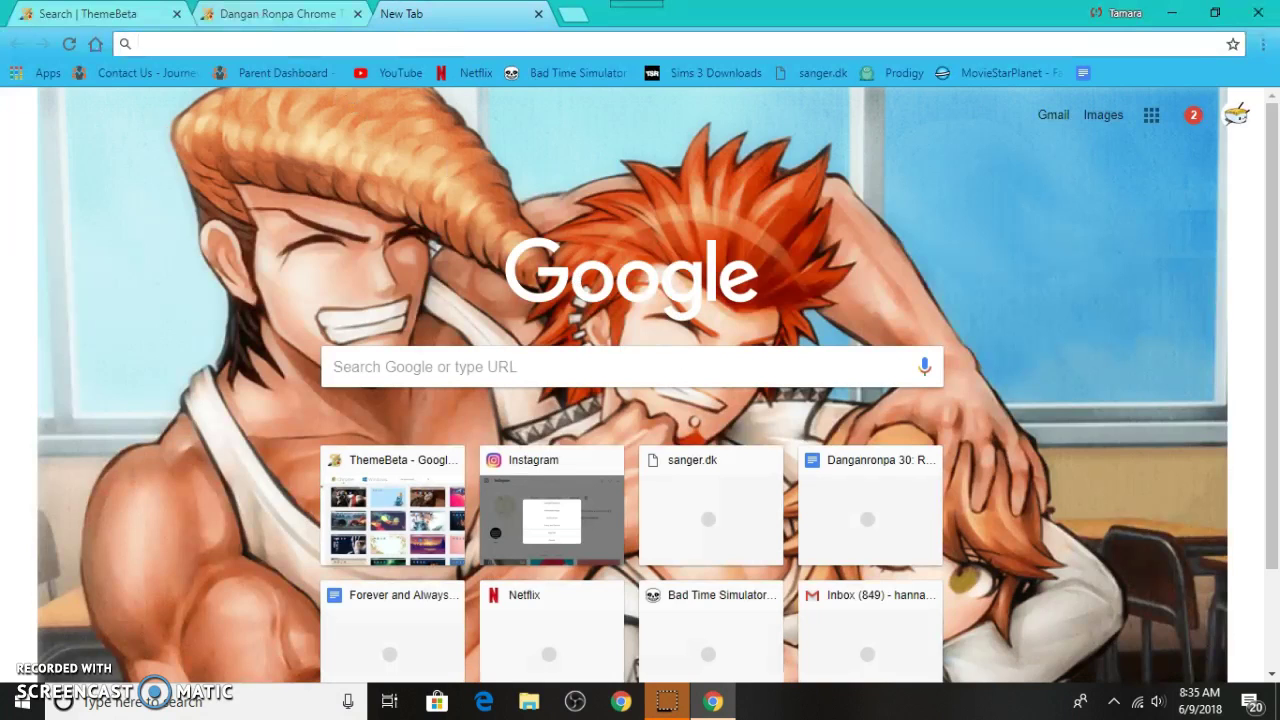
Return to page 3 of the theme list and open the "Dangan Ronpa Theme" with a pink top and a row of characters.
click(277, 14)
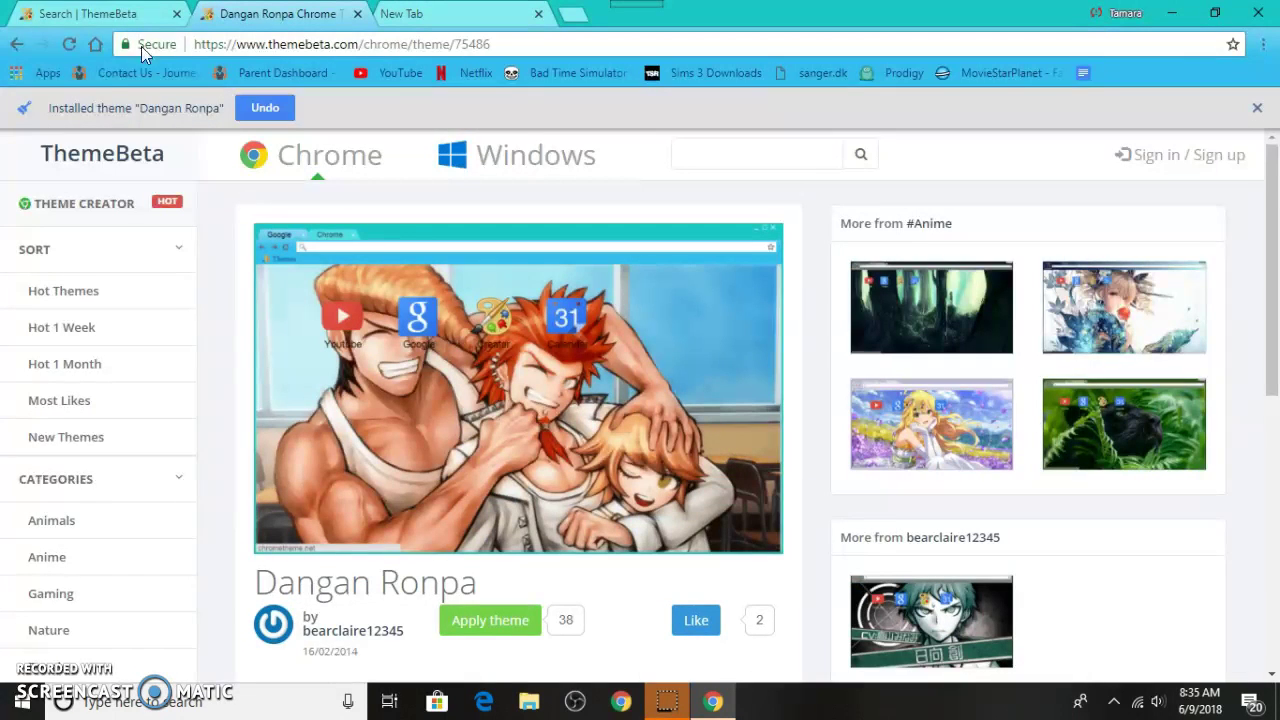
click(13, 48)
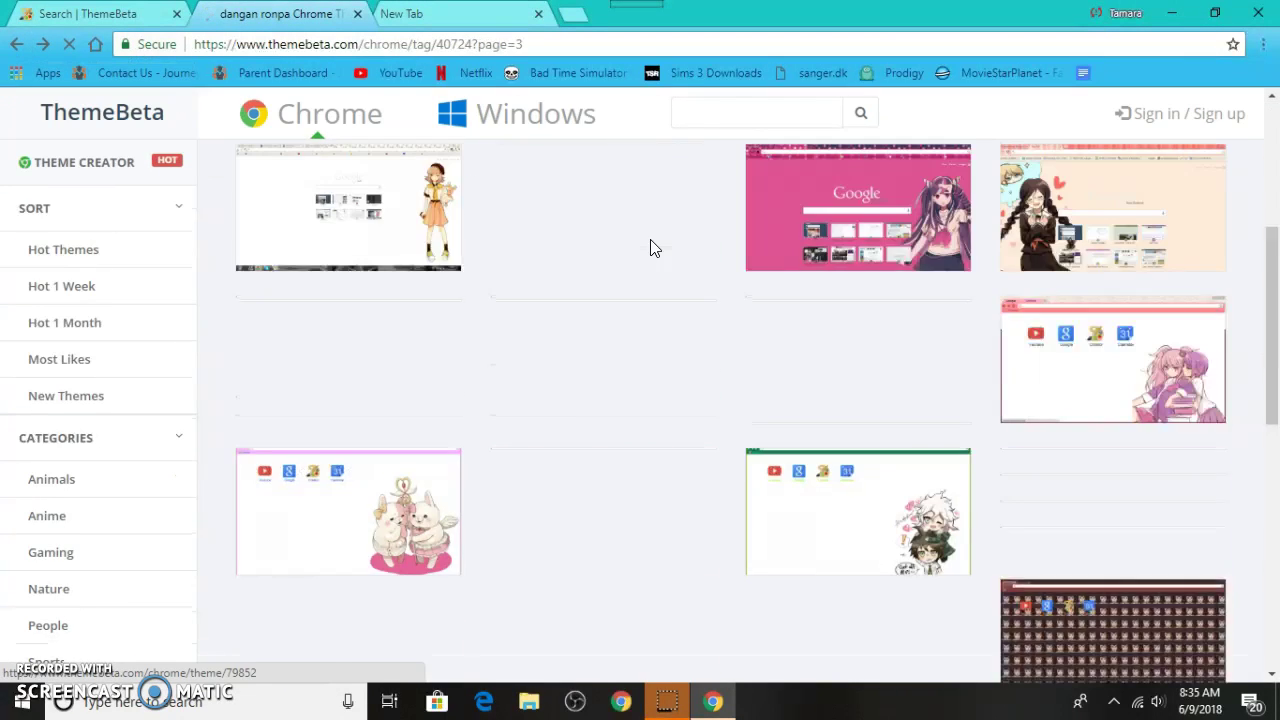
drag(1275, 255, 1276, 330)
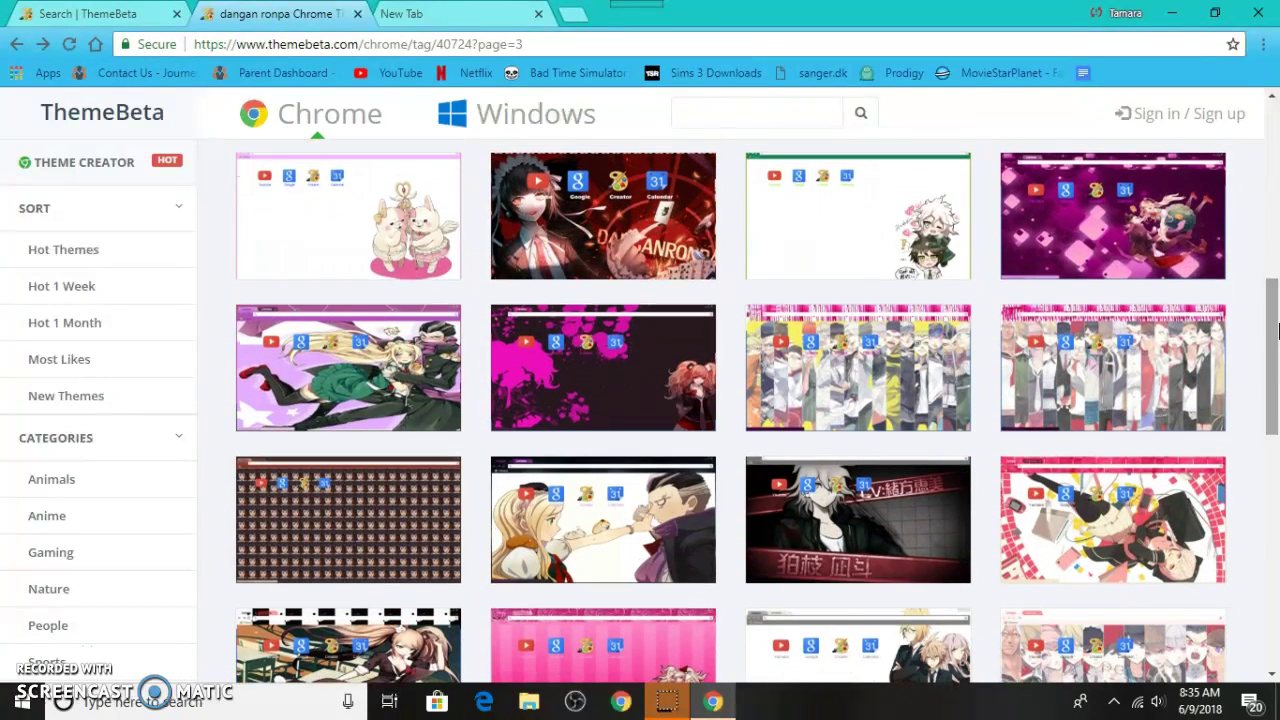
click(1188, 362)
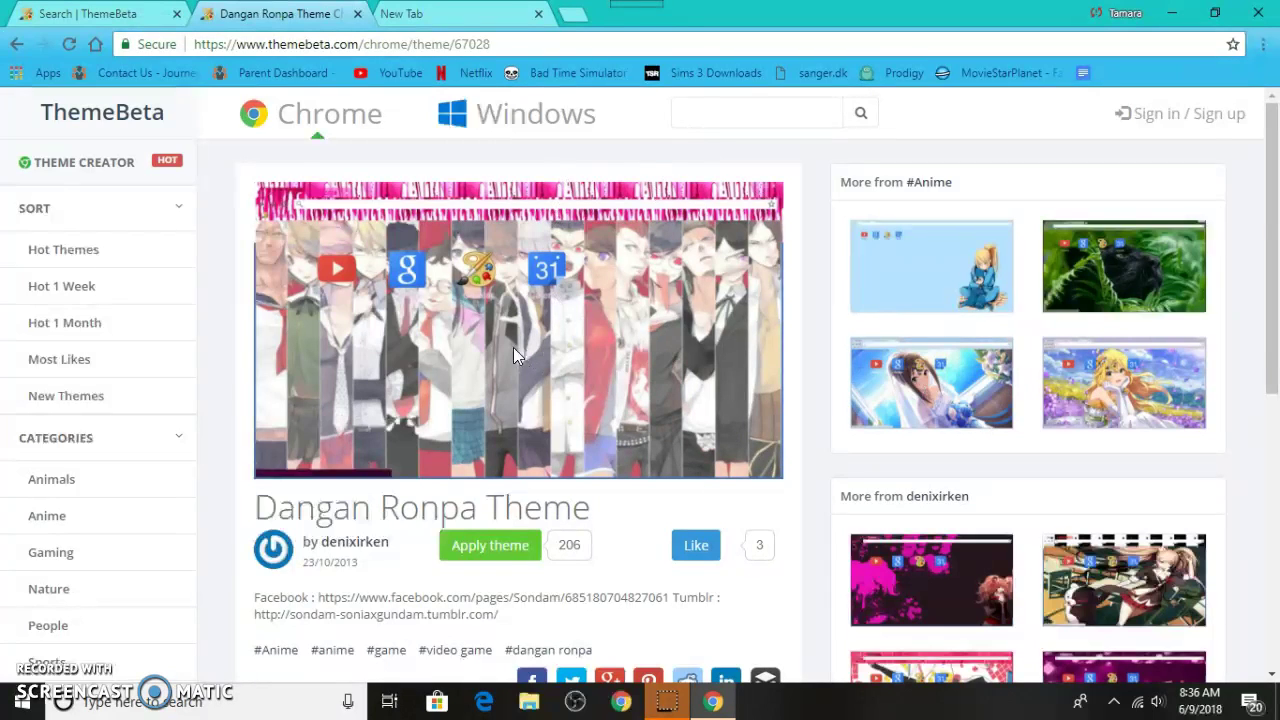
Apply the "Dangan Ronpa Theme", approve adding it, and view it on the new tab page.
click(497, 557)
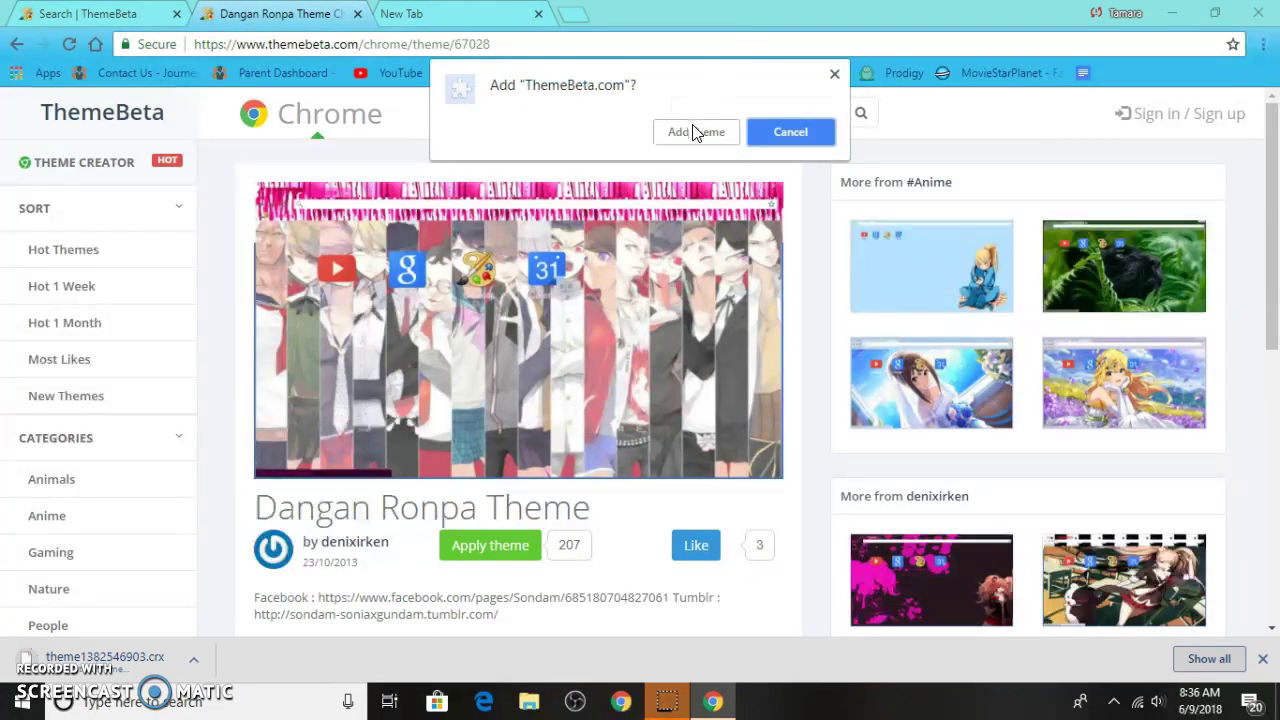
click(696, 132)
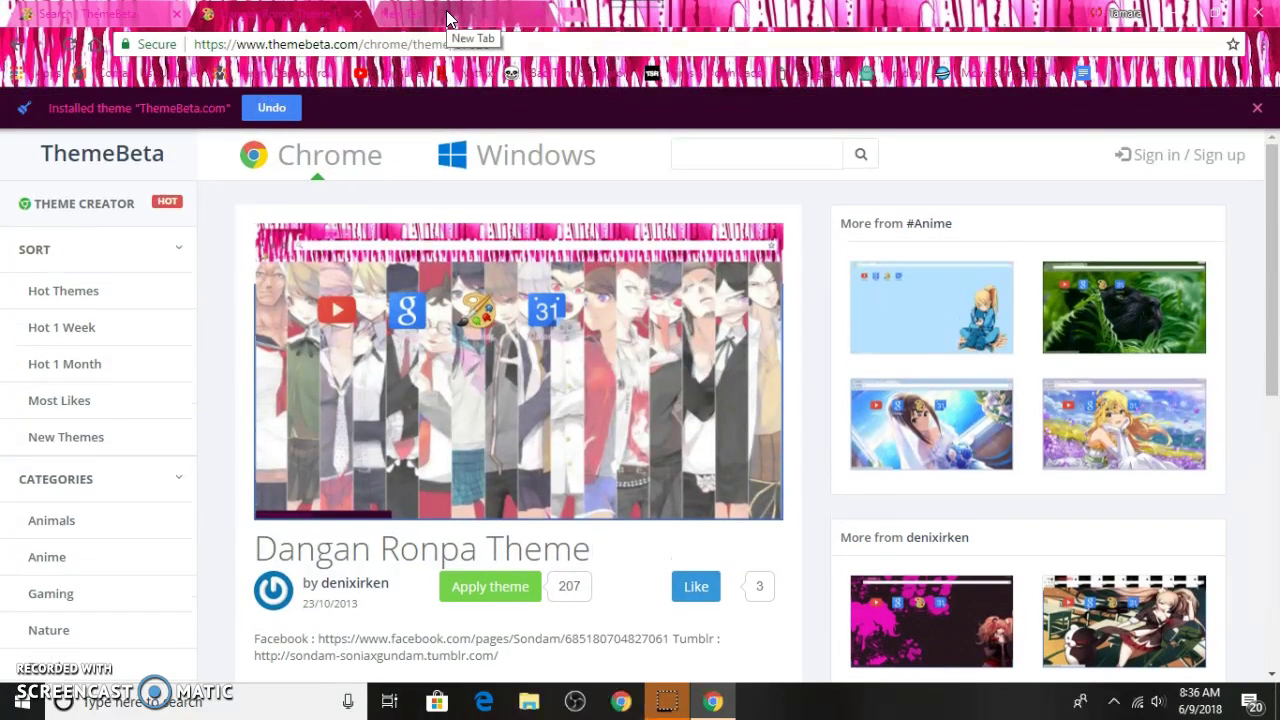
click(448, 20)
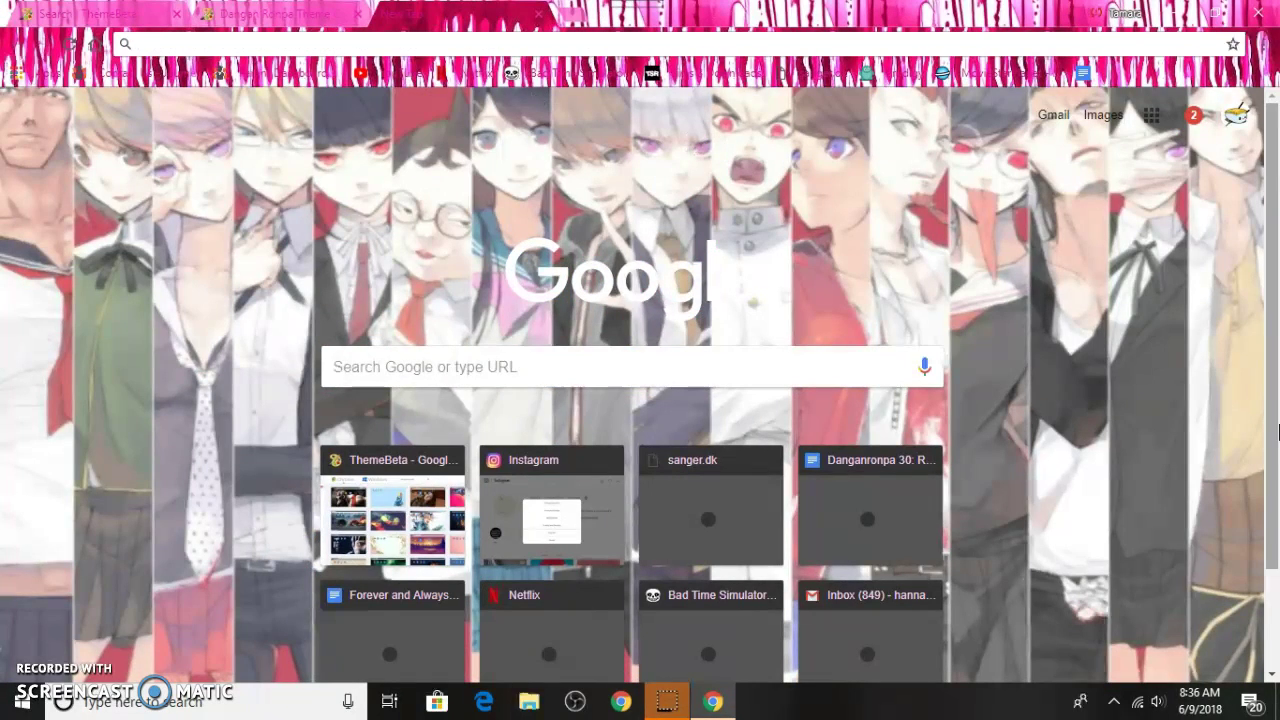